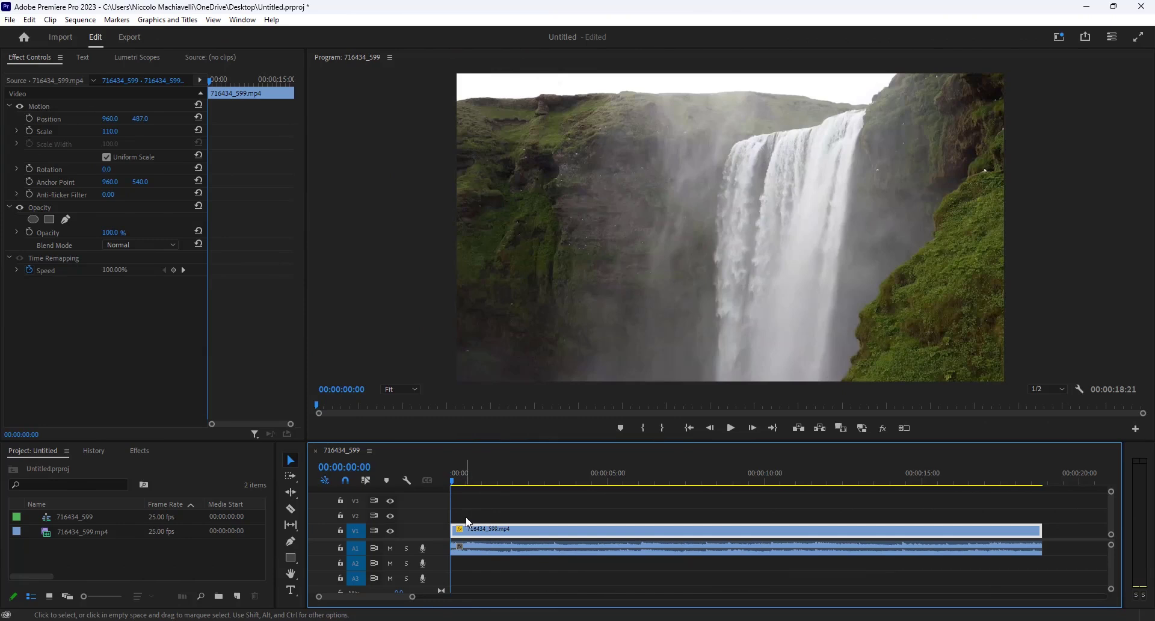
Step: Add a text layer above the waterfall clip and replace its placeholder text with the person's first name in capitals
{"action": "left_click", "coordinate": [291, 593]}
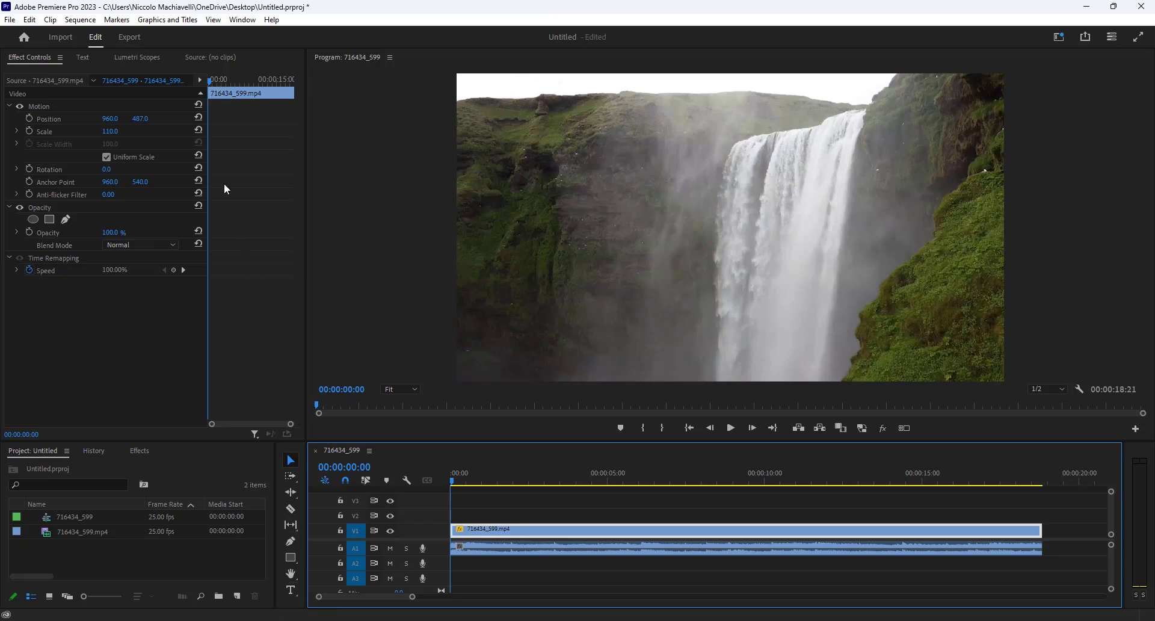
{"action": "left_click", "coordinate": [165, 21]}
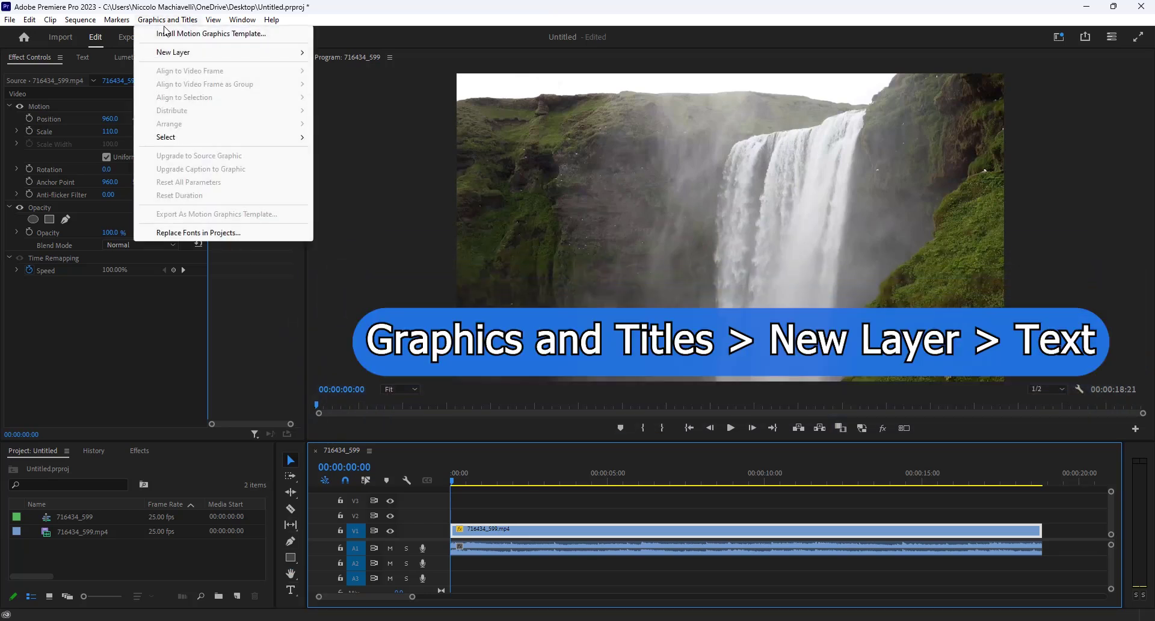
{"action": "mouse_move", "coordinate": [283, 53]}
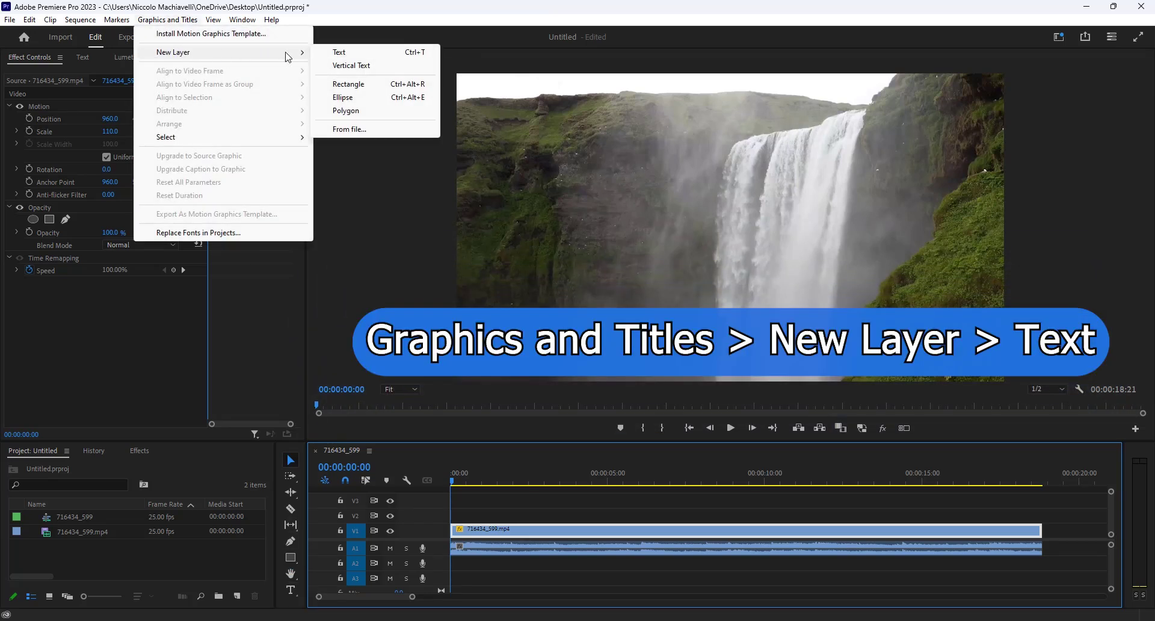
{"action": "left_click", "coordinate": [338, 52]}
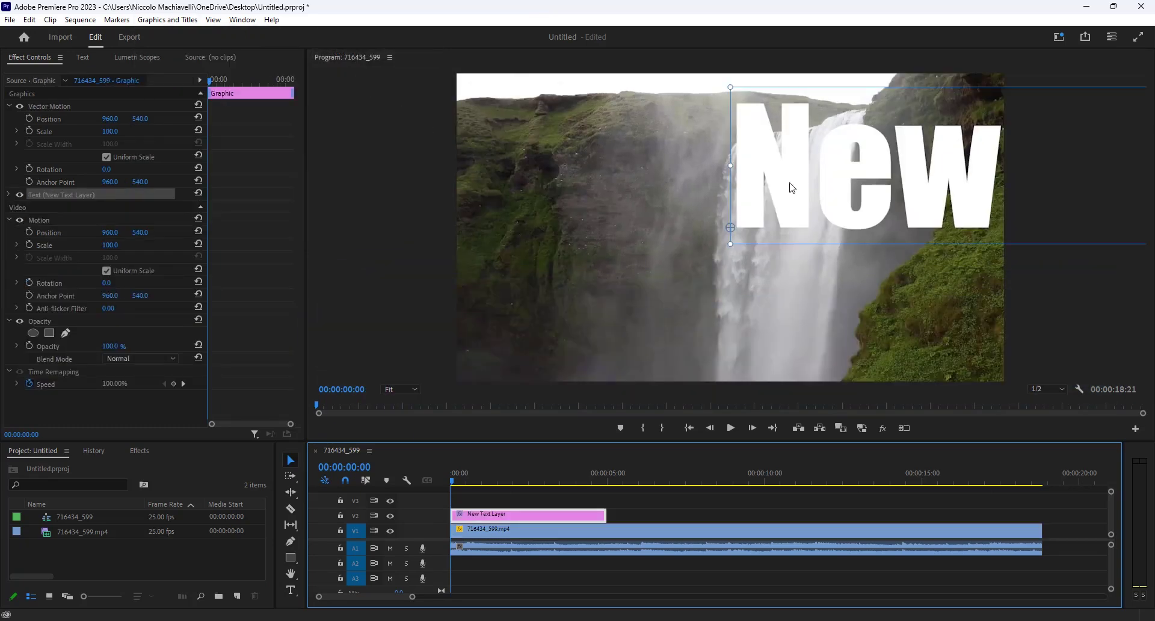
{"action": "double_click", "coordinate": [806, 182]}
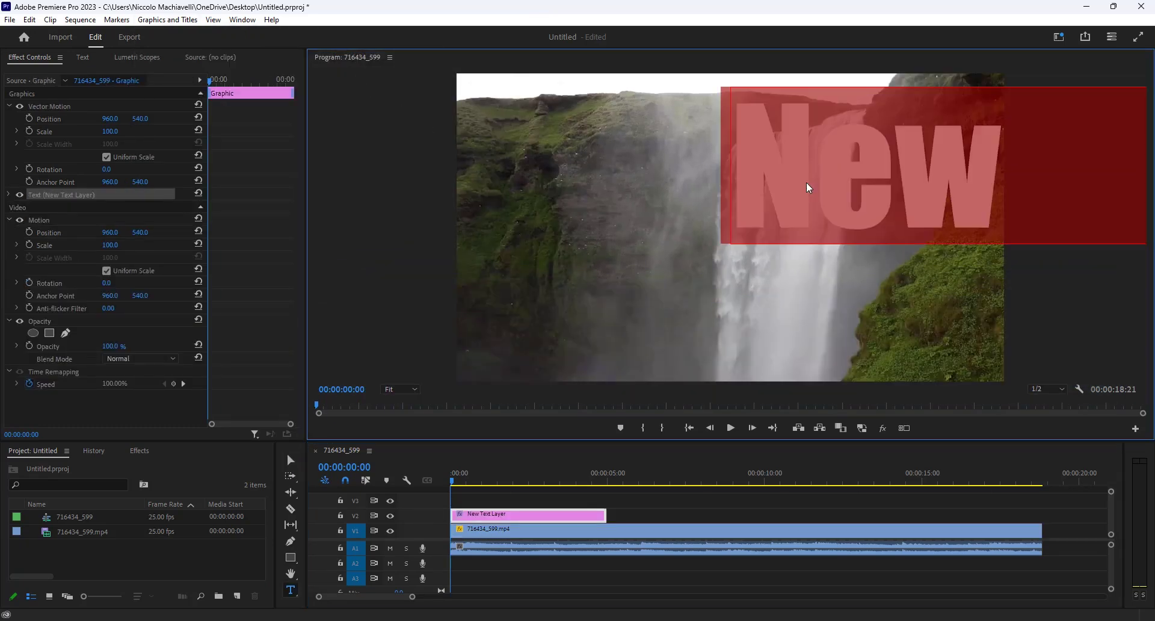
{"action": "type", "text": "HASS"}
{"action": "key", "text": "BackSpace"}
{"action": "type", "text": "AN"}
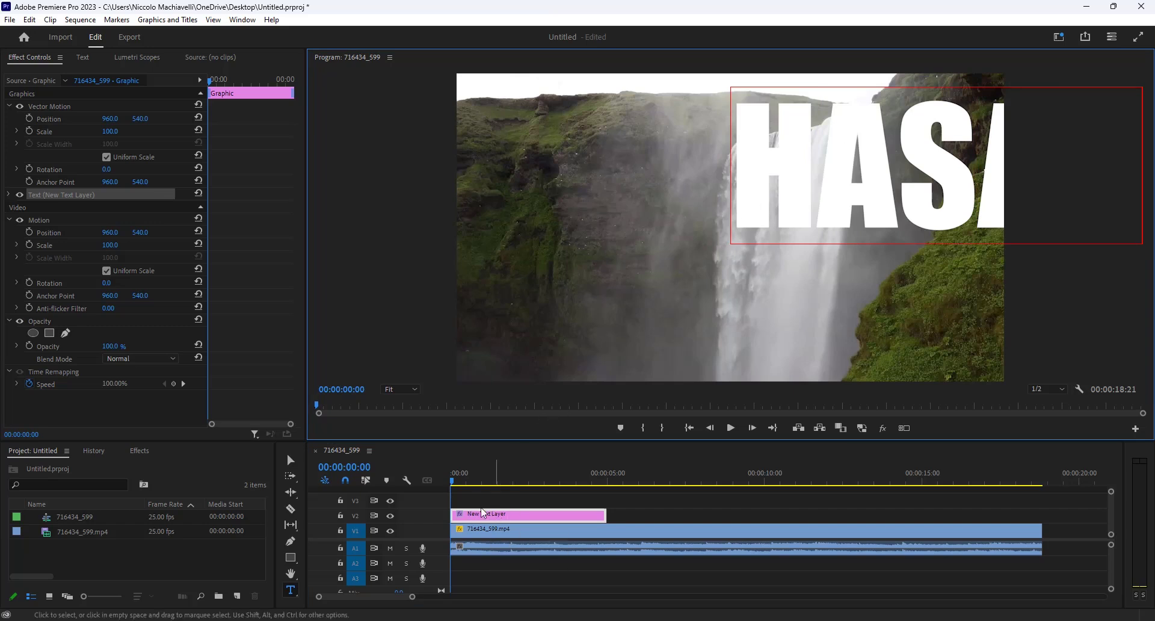
Step: Switch to the Captions and Graphics workspace and centre the title horizontally and vertically in the frame
{"action": "left_click", "coordinate": [242, 20]}
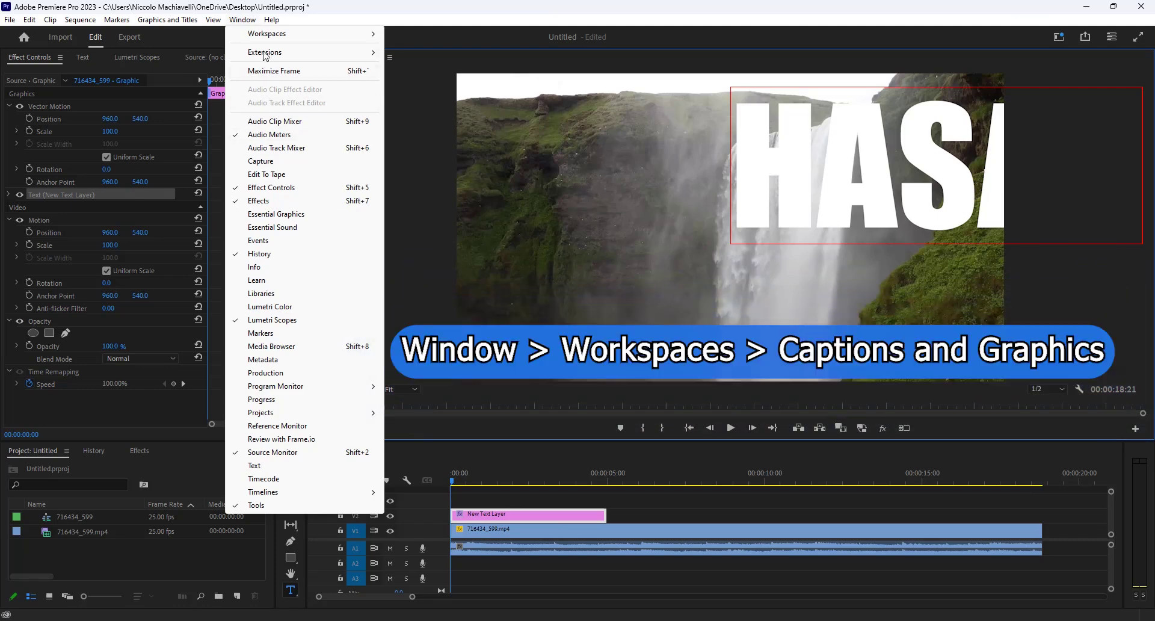
{"action": "mouse_move", "coordinate": [283, 36]}
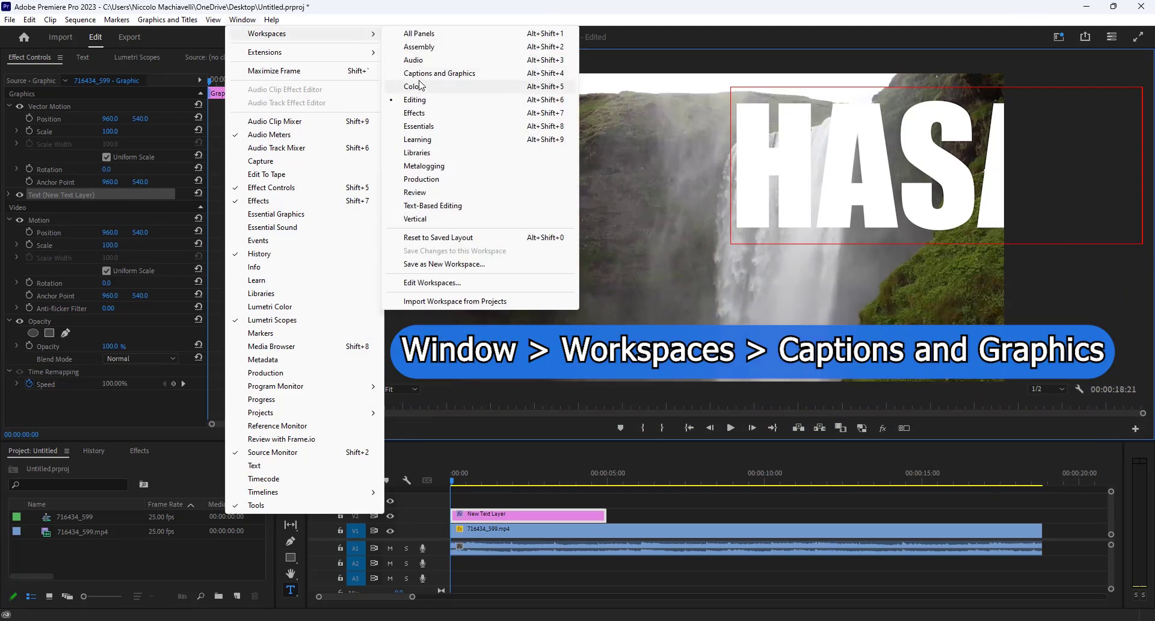
{"action": "left_click", "coordinate": [440, 75]}
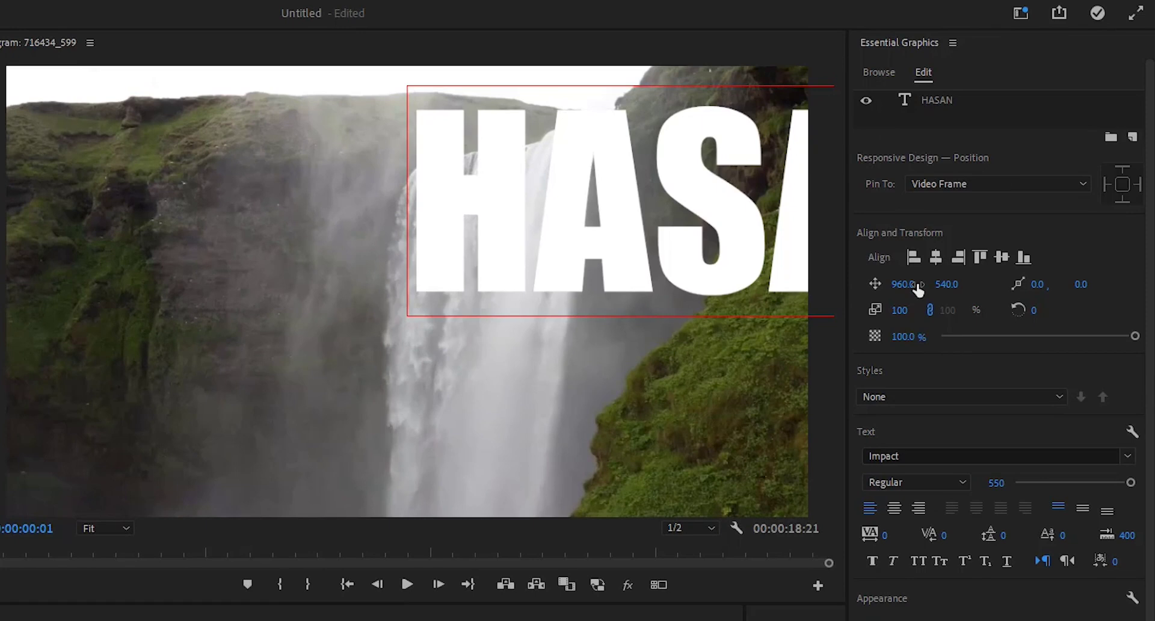
{"action": "left_click", "coordinate": [941, 259]}
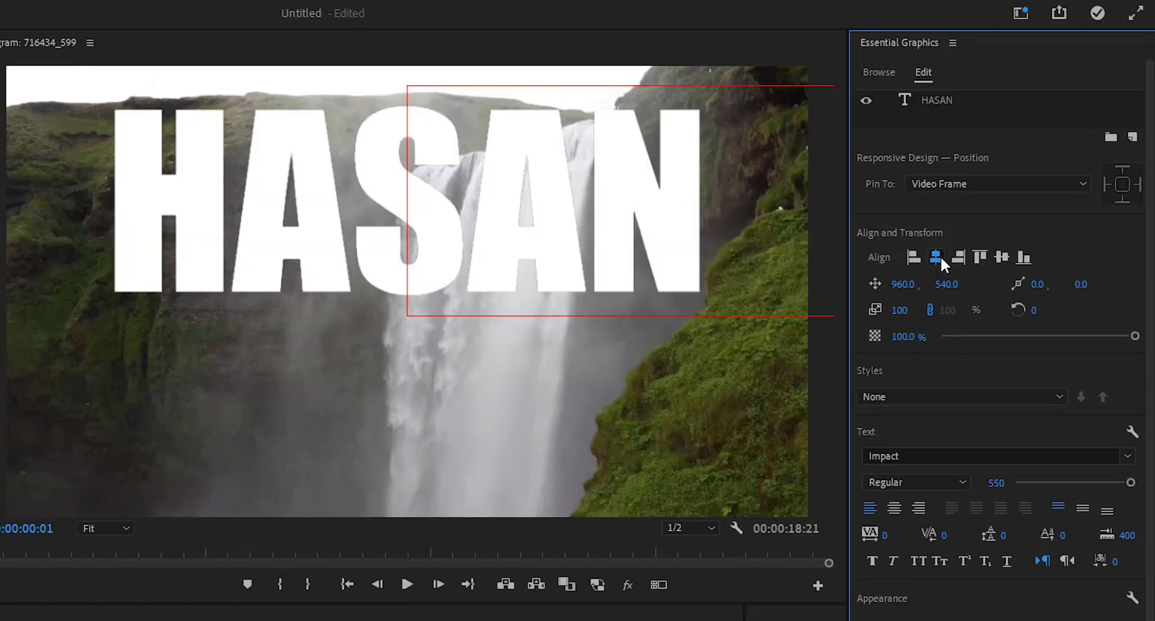
{"action": "left_click", "coordinate": [1002, 259]}
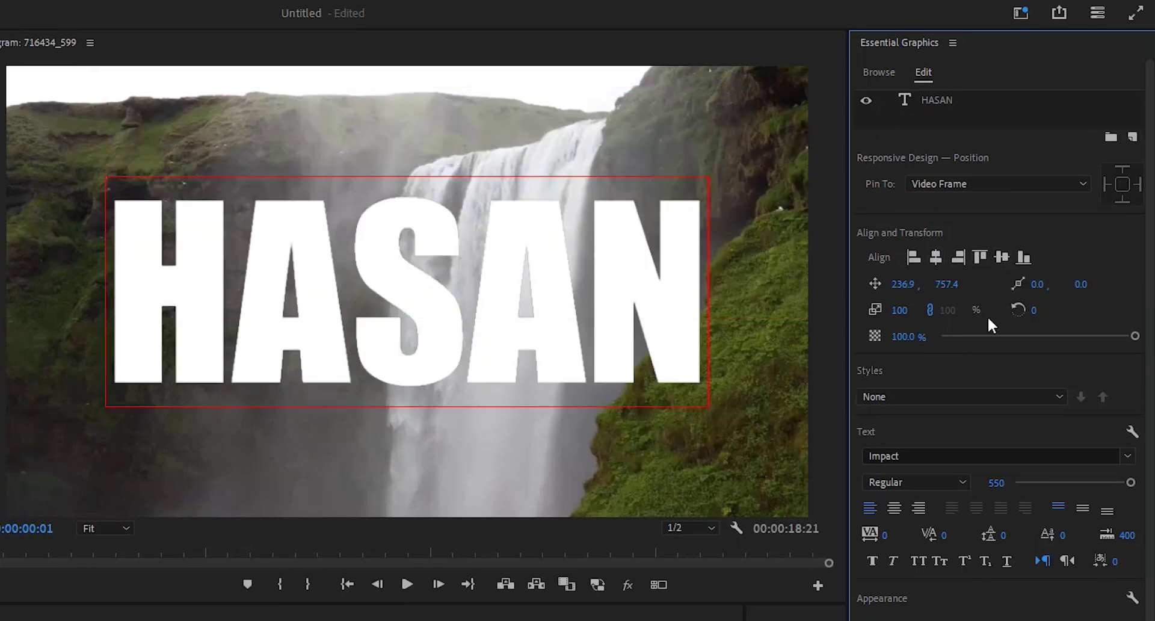
Step: Set the title's font size to 720 and recentre it horizontally and vertically
{"action": "left_click", "coordinate": [990, 478]}
{"action": "type", "text": "720"}
{"action": "key", "text": "Return"}
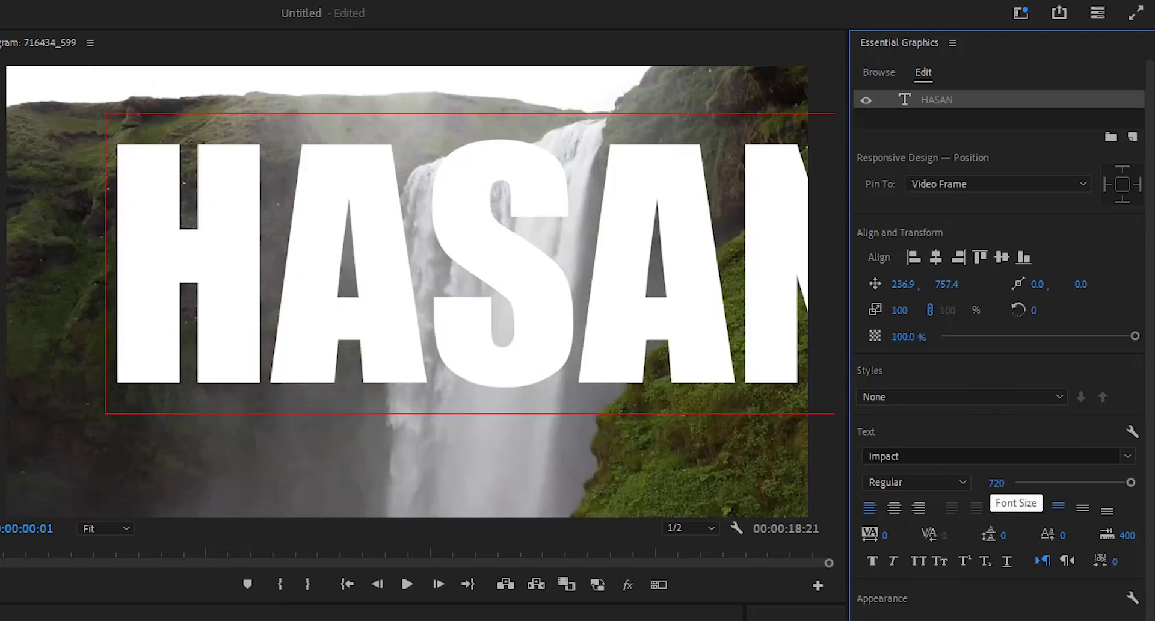
{"action": "left_click", "coordinate": [936, 256]}
{"action": "left_click", "coordinate": [1005, 257]}
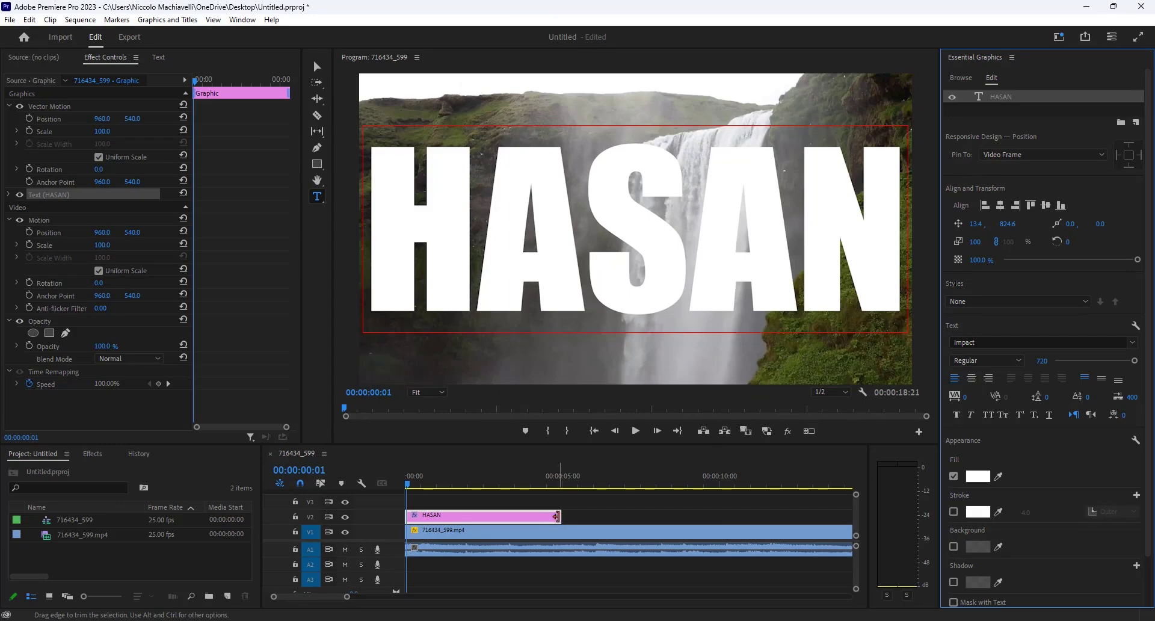
Step: Extend the title clip on V2 to end together with the waterfall clip
{"action": "key", "text": "minus"}
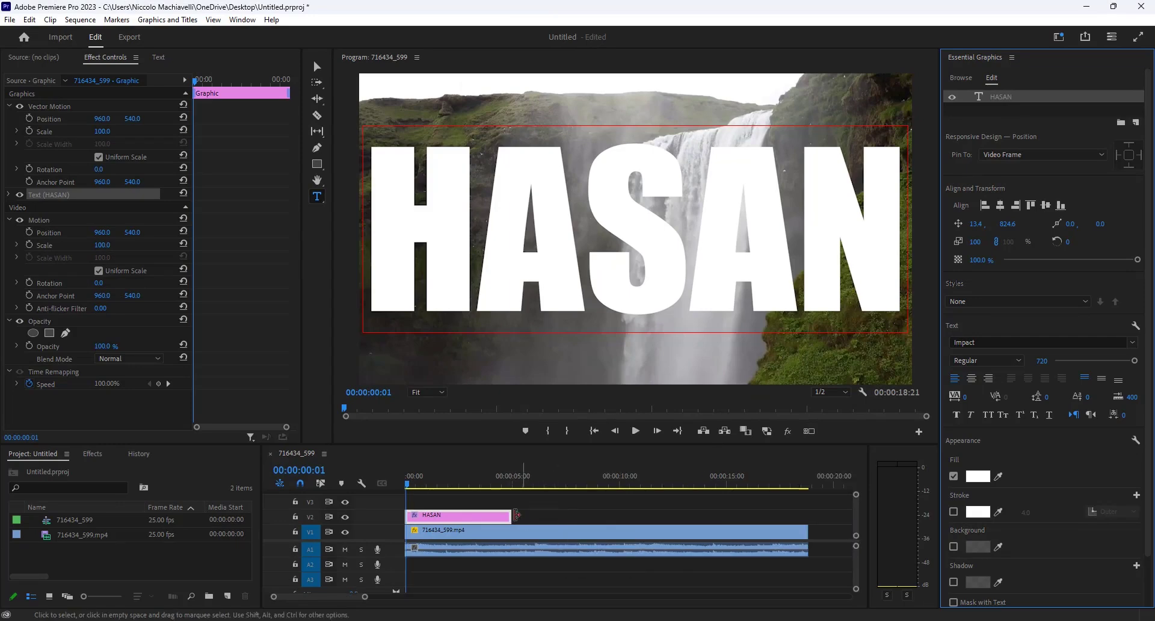
{"action": "left_click_drag", "start_coordinate": [518, 516], "coordinate": [807, 516]}
Step: Search the effects for "Track" and apply Track Matte Key to the 716434_599.mp4 clip on V1
{"action": "left_click", "coordinate": [93, 454]}
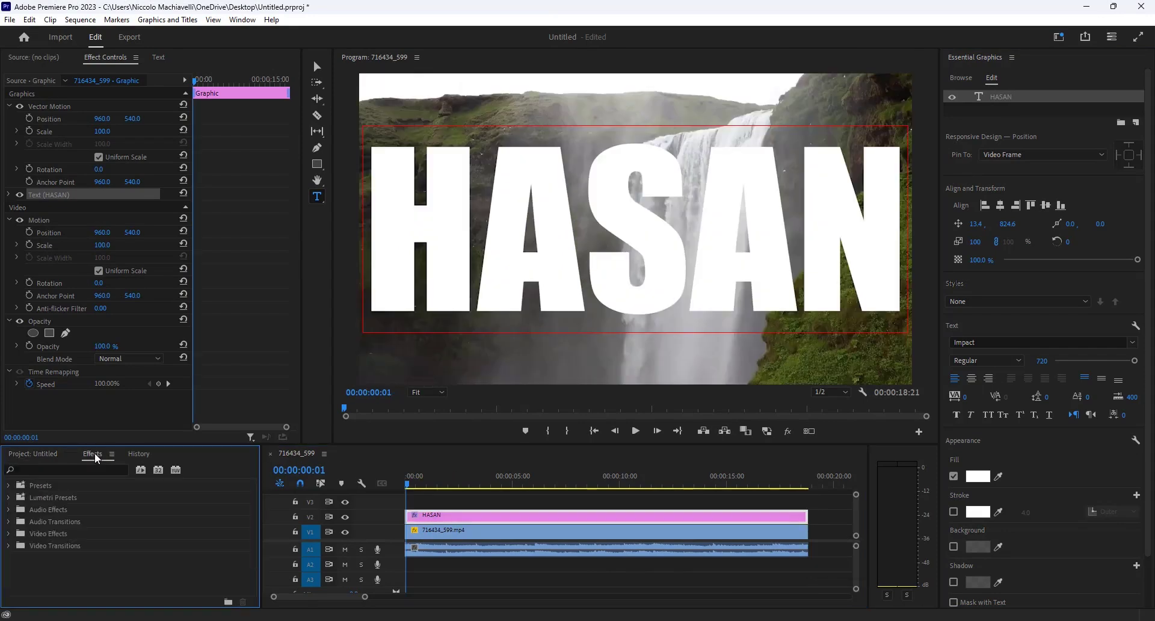
{"action": "left_click", "coordinate": [62, 464]}
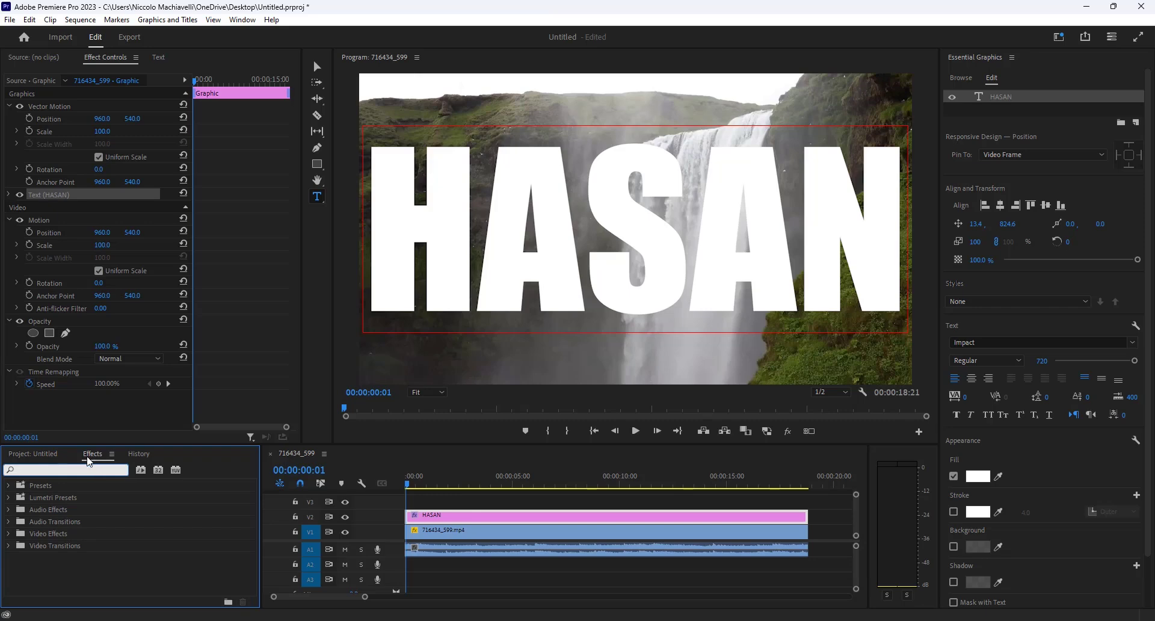
{"action": "left_click", "coordinate": [243, 20]}
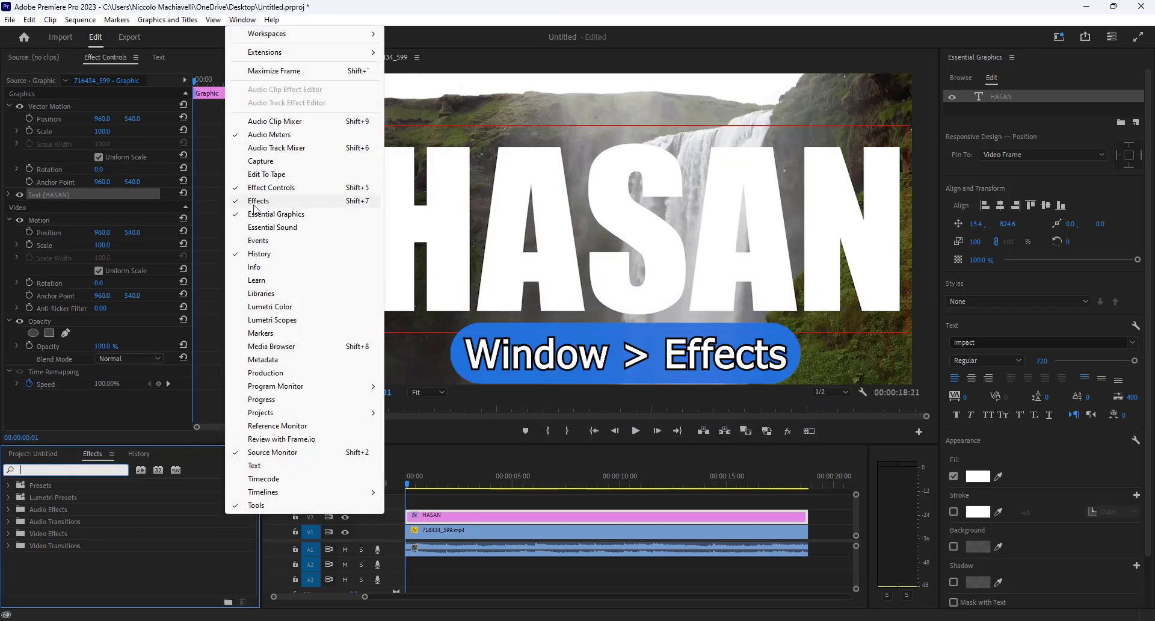
{"action": "left_click", "coordinate": [50, 469]}
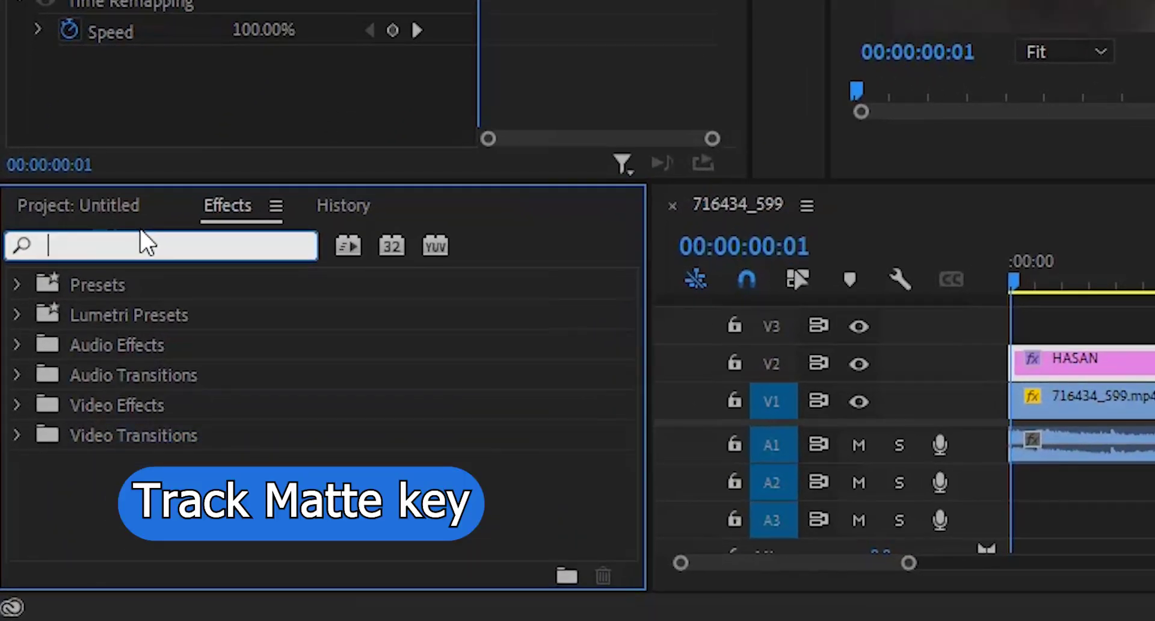
{"action": "type", "text": "Trac"}
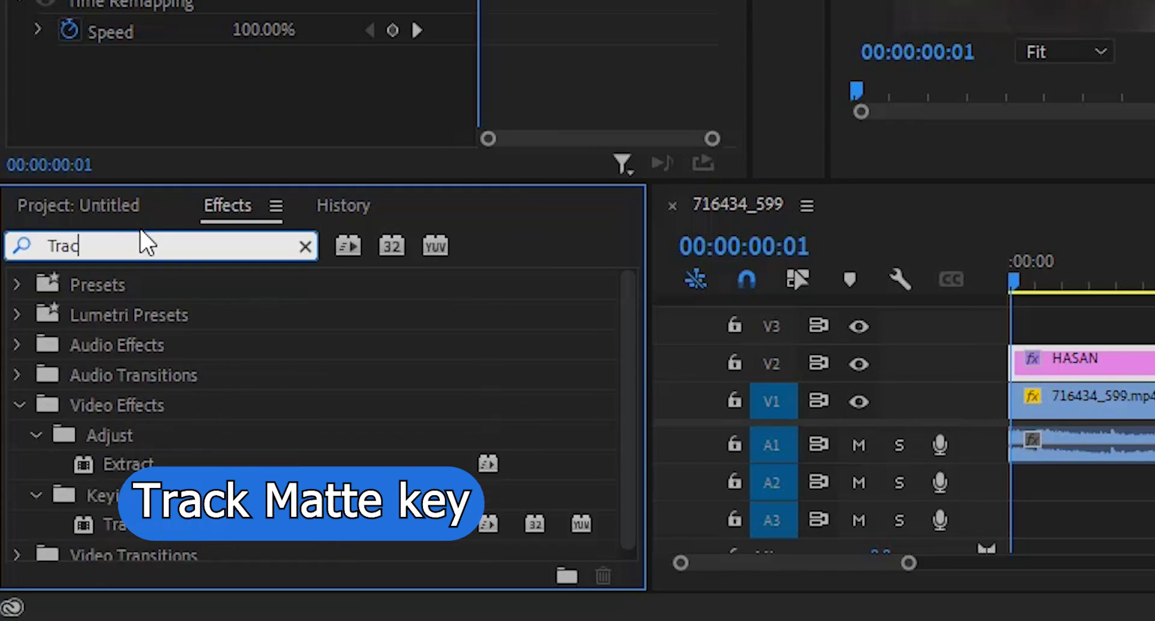
{"action": "type", "text": "k"}
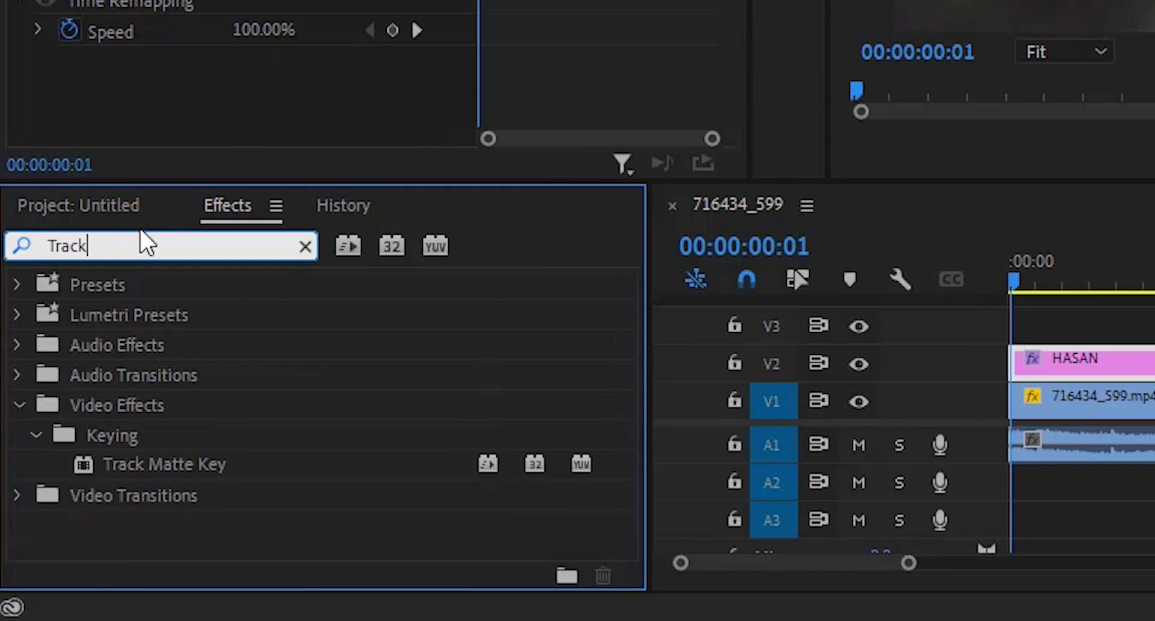
{"action": "left_click", "coordinate": [168, 469]}
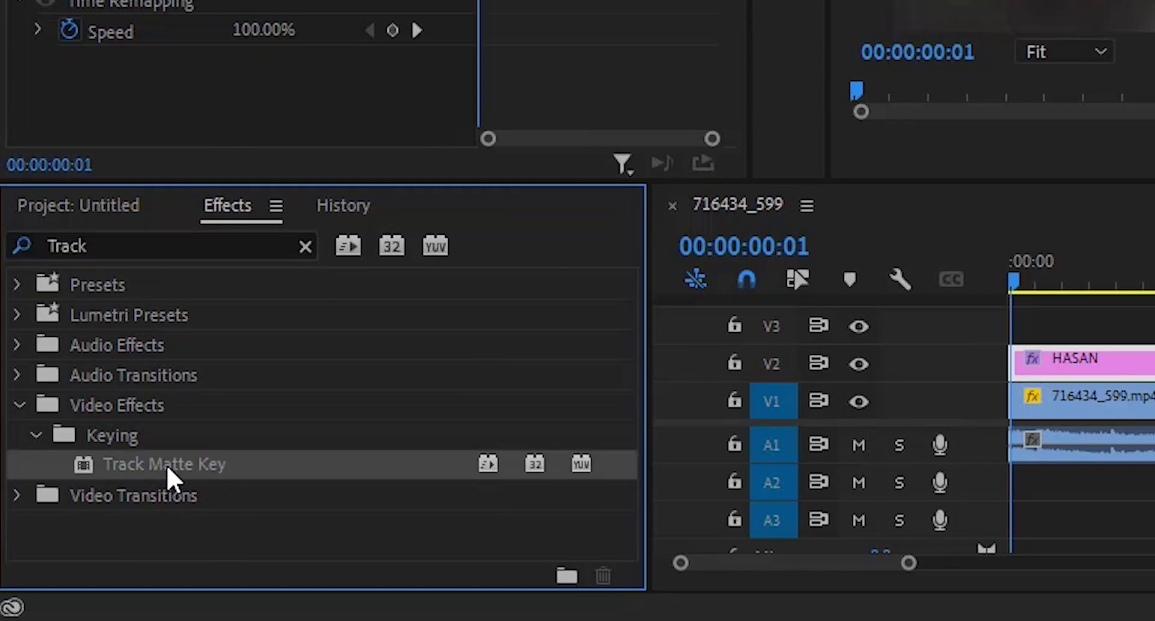
{"action": "left_click_drag", "start_coordinate": [168, 470], "coordinate": [1138, 406]}
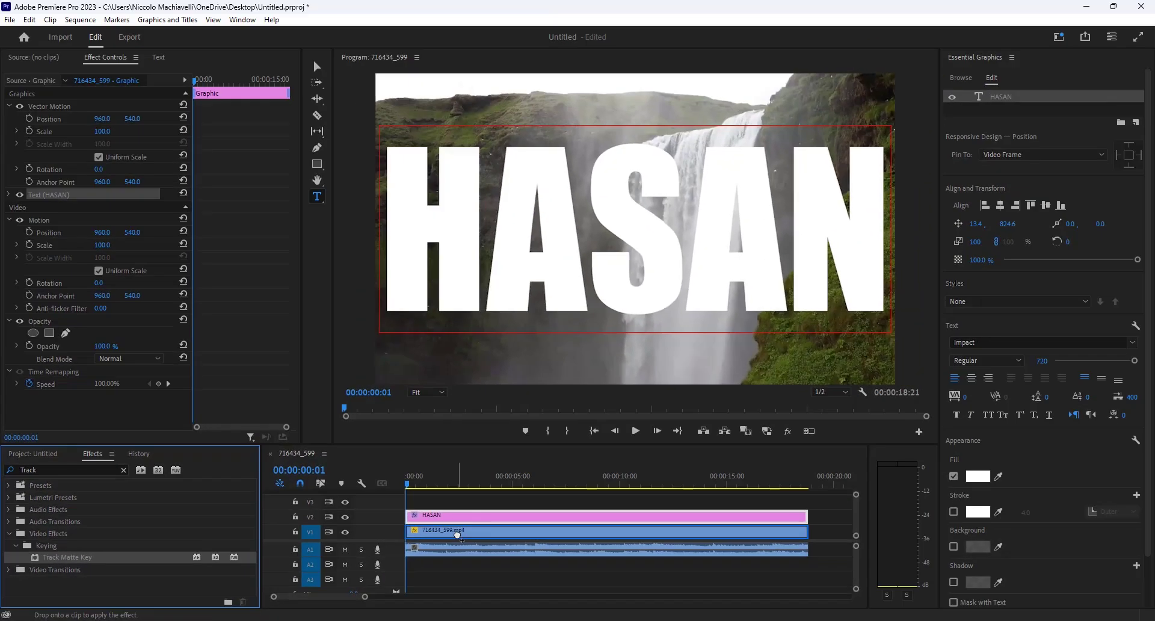
{"action": "left_click_drag", "start_coordinate": [457, 535], "coordinate": [457, 535]}
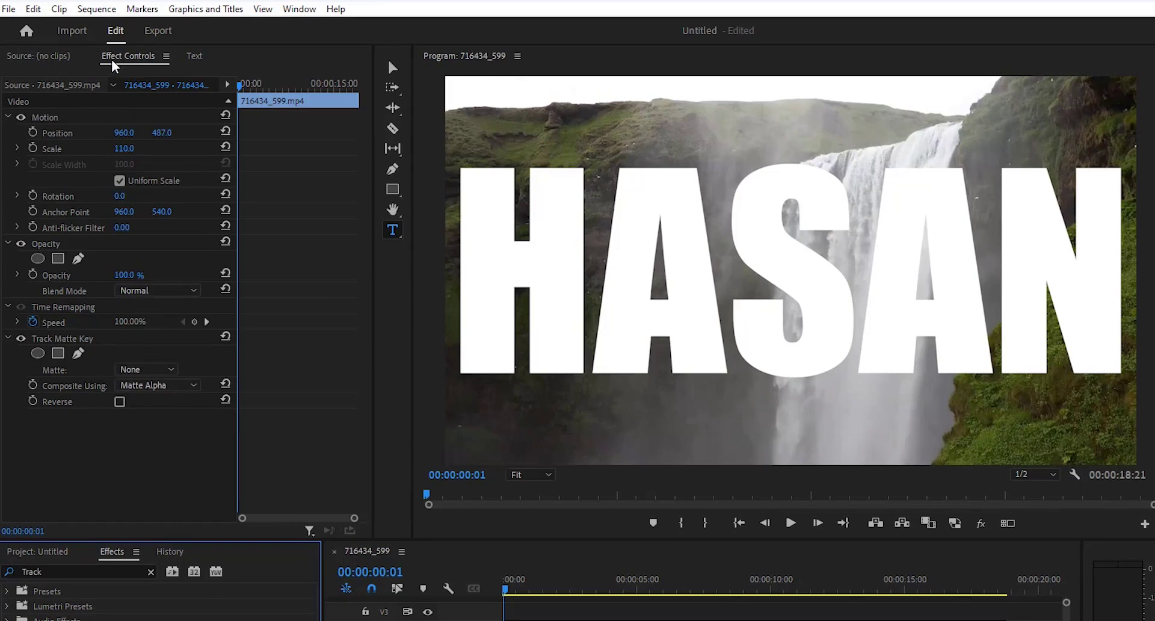
Step: Set the Track Matte Key's matte to Video 2 for the waterfall clip
{"action": "left_click", "coordinate": [303, 9]}
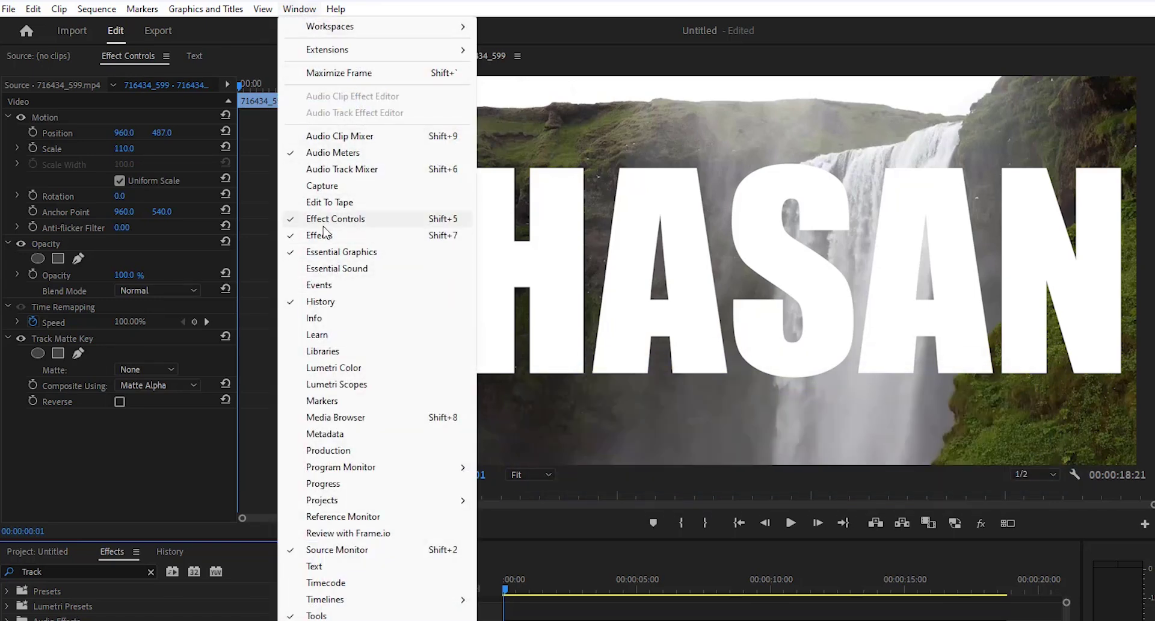
{"action": "left_click", "coordinate": [361, 226]}
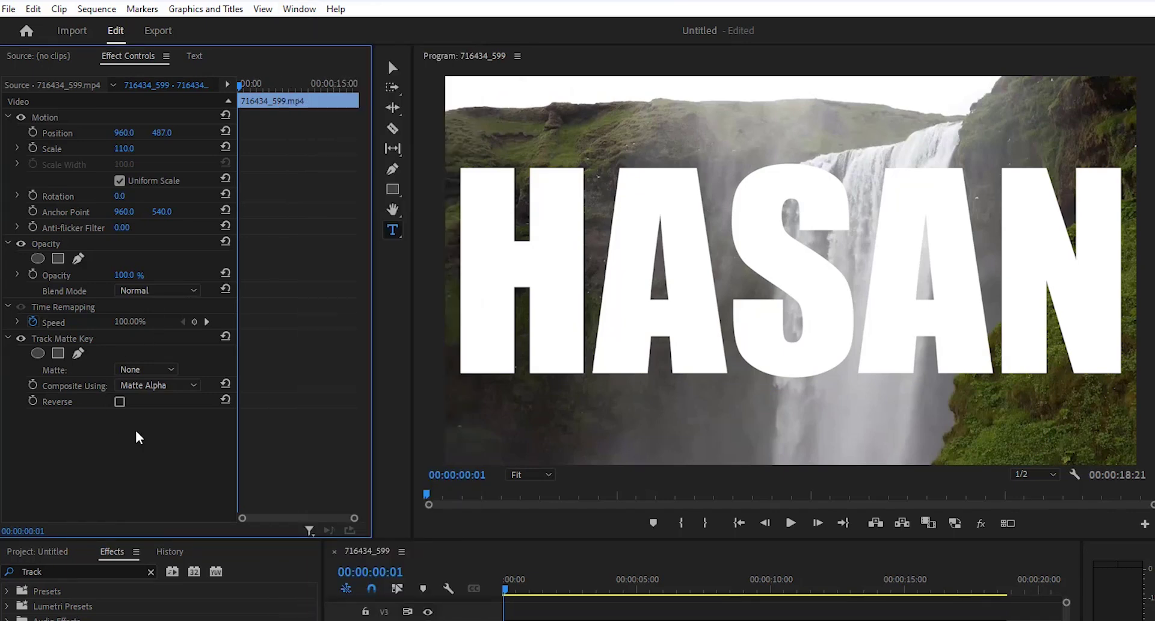
{"action": "left_click", "coordinate": [135, 371]}
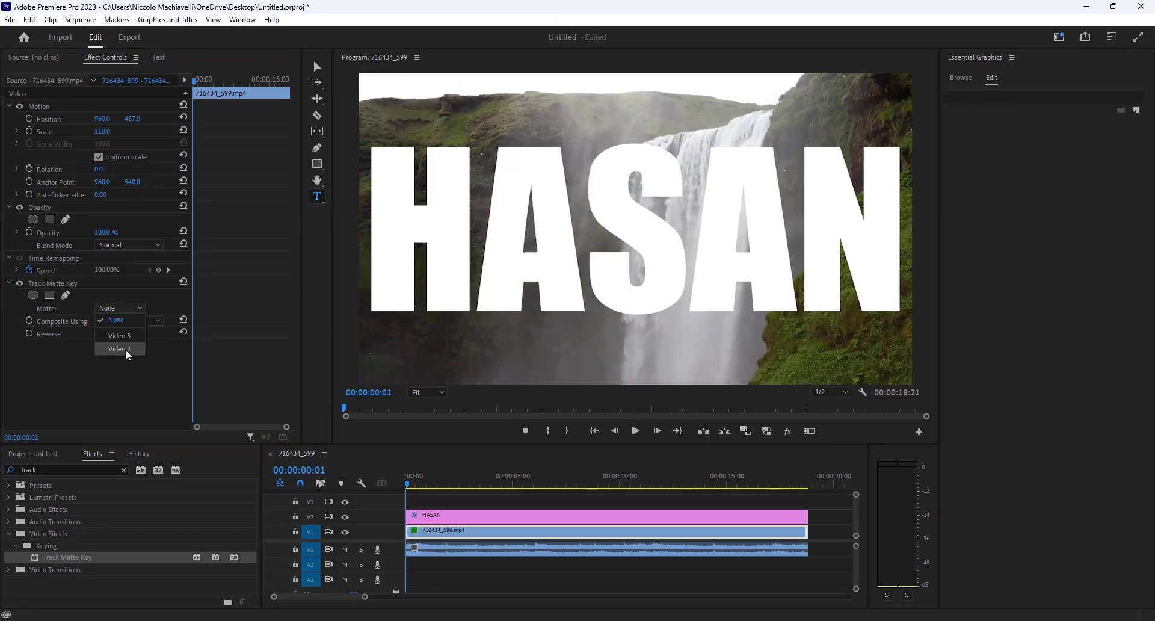
{"action": "left_click", "coordinate": [125, 348]}
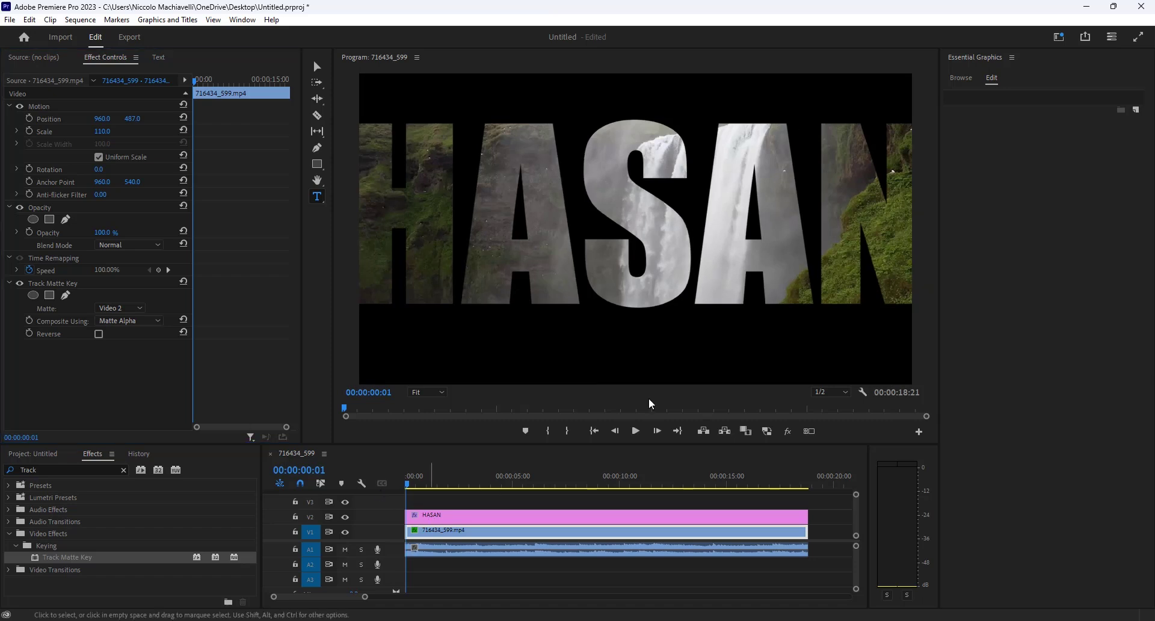
Step: Set the title's font size to 680 and centre it horizontally and vertically again
{"action": "left_click", "coordinate": [490, 515]}
{"action": "left_click", "coordinate": [1004, 98]}
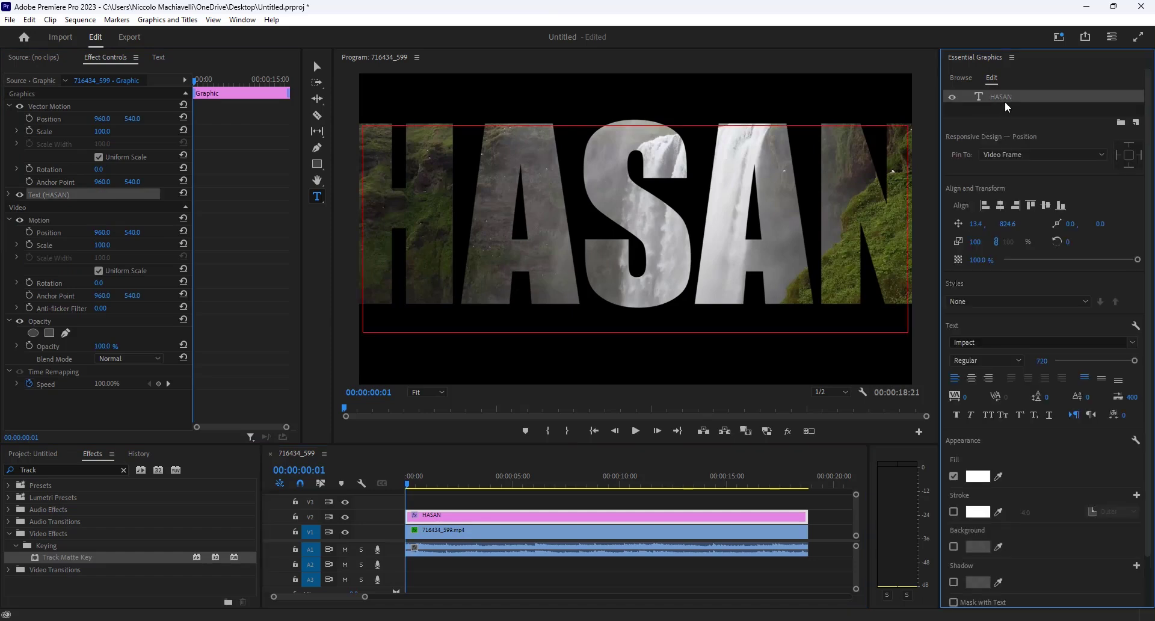
{"action": "left_click", "coordinate": [1041, 362]}
{"action": "key", "text": "Return"}
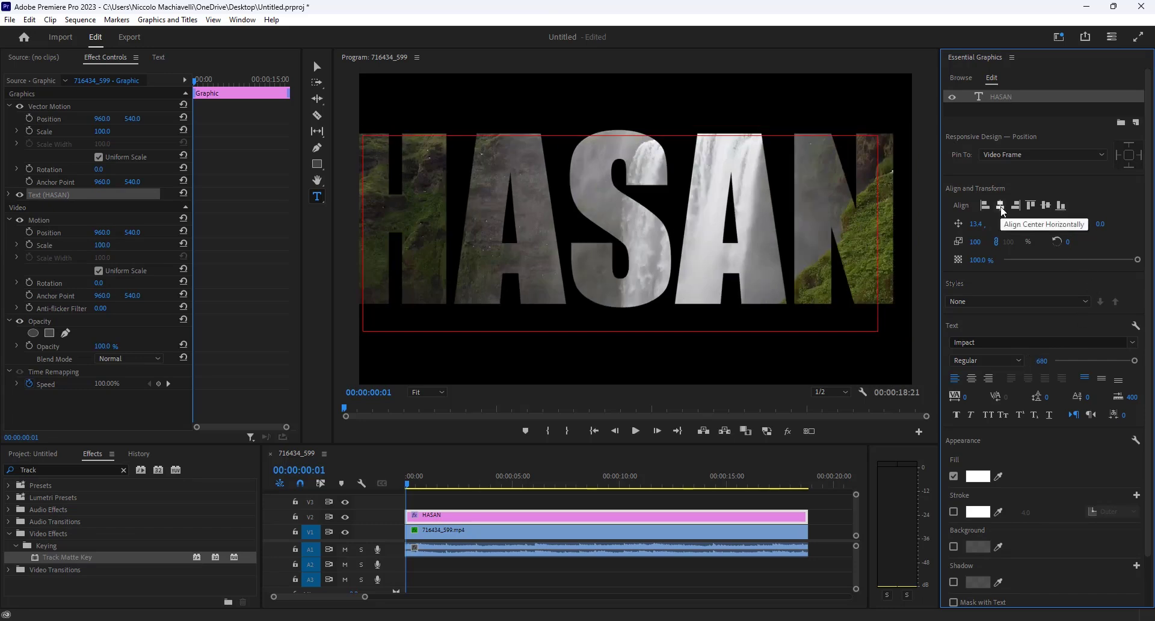
{"action": "left_click", "coordinate": [1045, 206]}
{"action": "left_click", "coordinate": [1046, 205]}
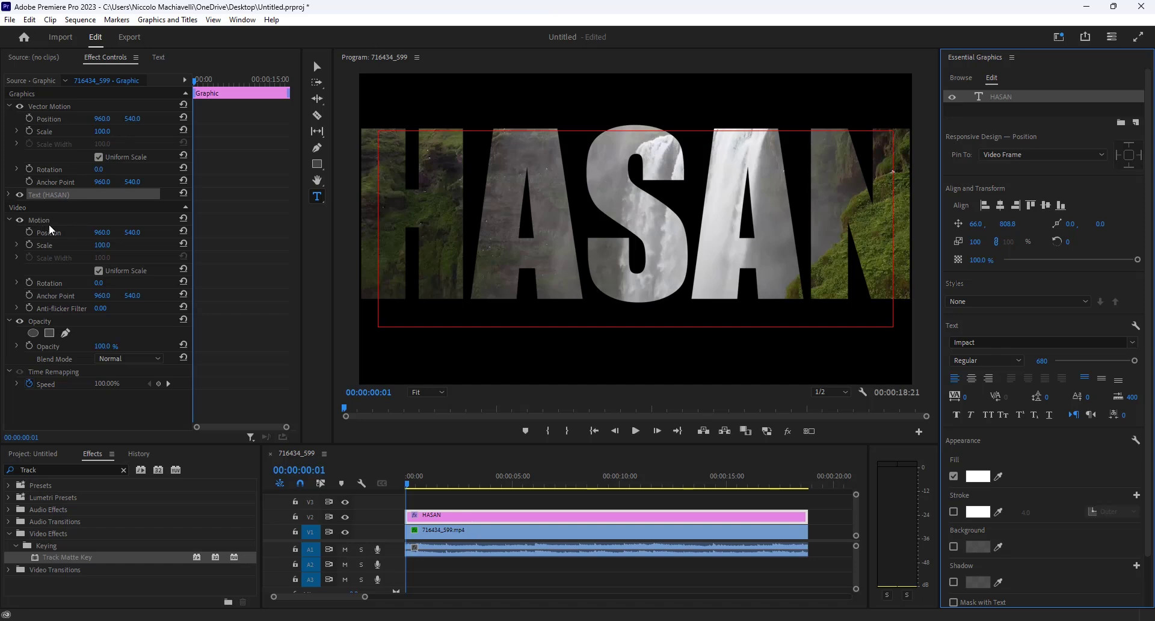
Step: At the start of the sequence, set the title's Motion Scale to 141 and turn on keyframing for Scale
{"action": "key", "text": "shift+3"}
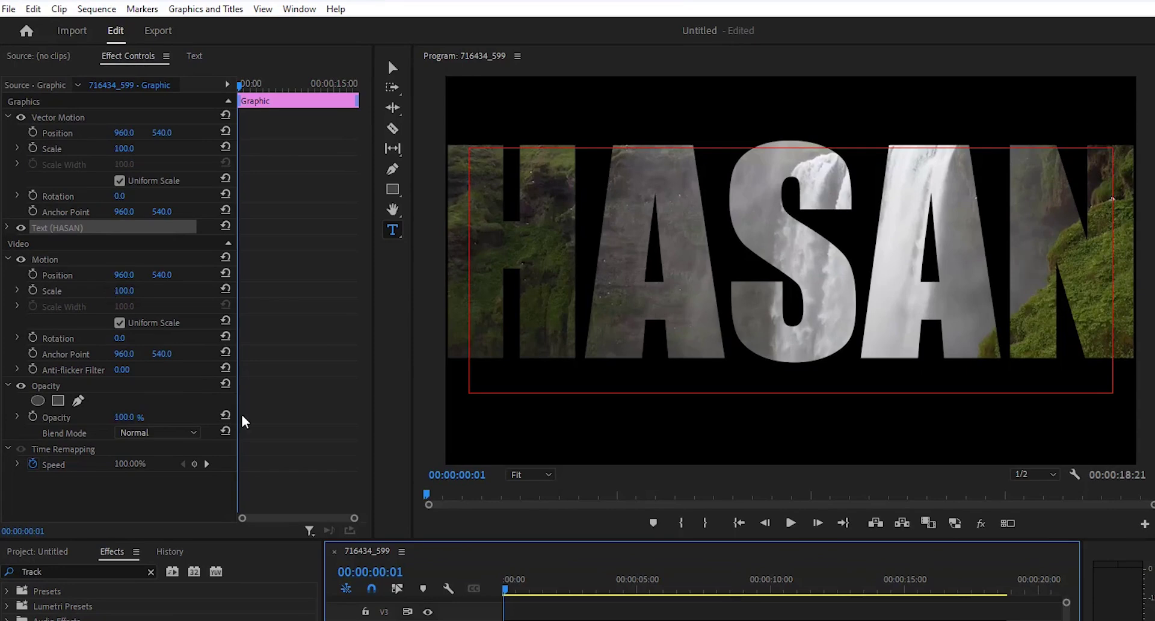
{"action": "left_click", "coordinate": [505, 592]}
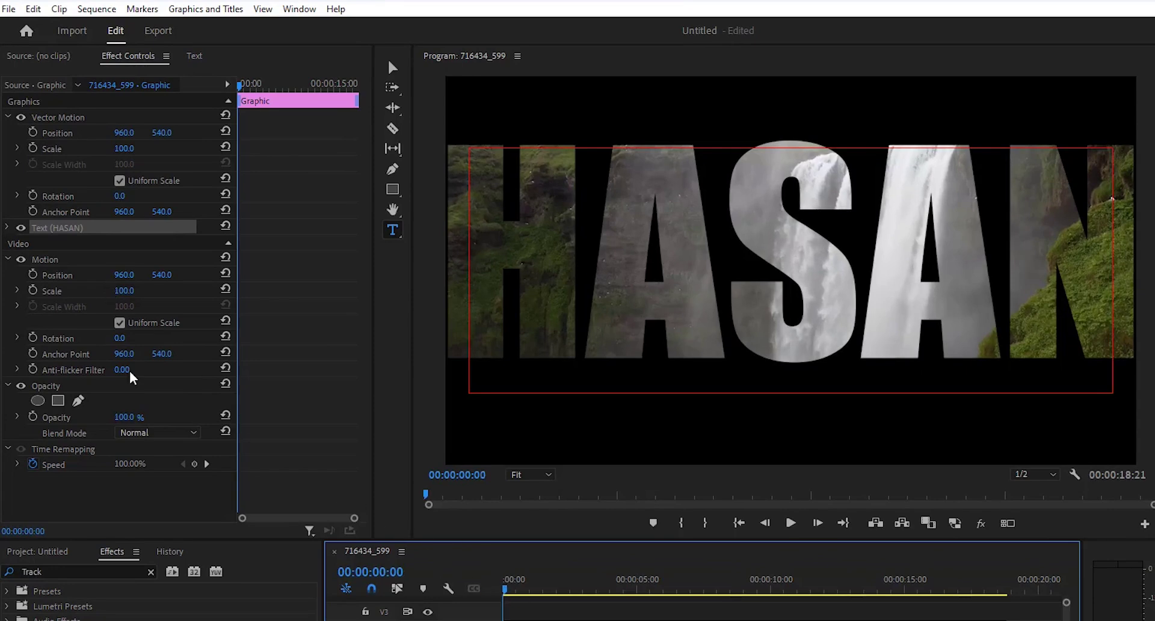
{"action": "left_click", "coordinate": [122, 292]}
{"action": "left_click_drag", "start_coordinate": [122, 291], "coordinate": [147, 292]}
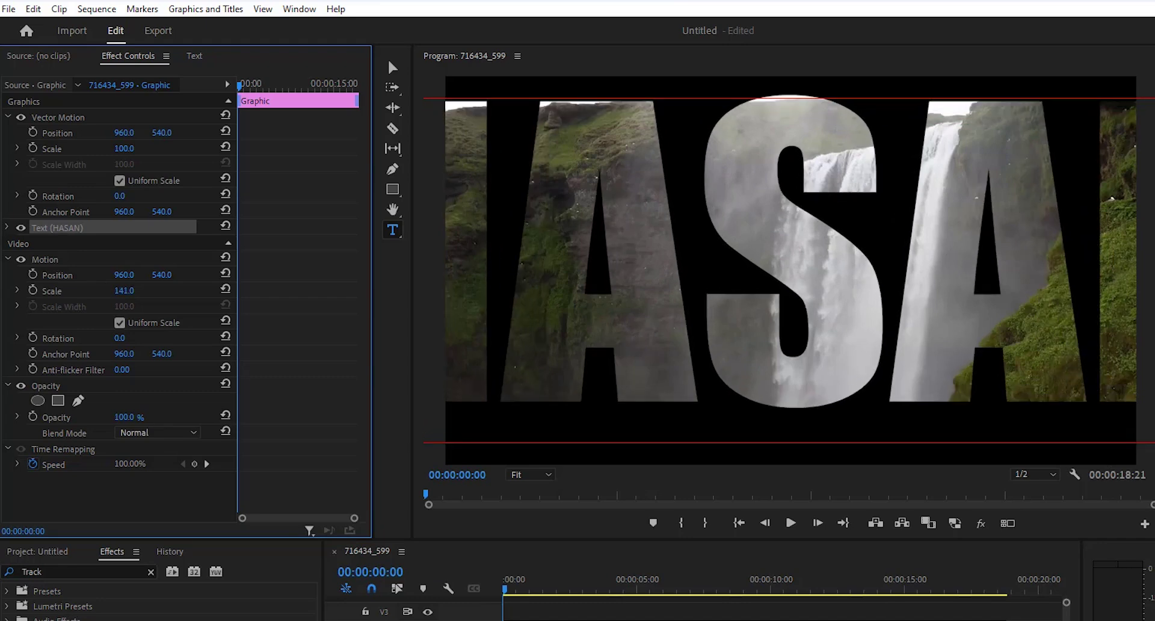
{"action": "left_click", "coordinate": [33, 290]}
Step: At 00:00:03:09, reset the title's Motion Scale to 100 to add a second keyframe
{"action": "left_click_drag", "start_coordinate": [244, 87], "coordinate": [257, 95]}
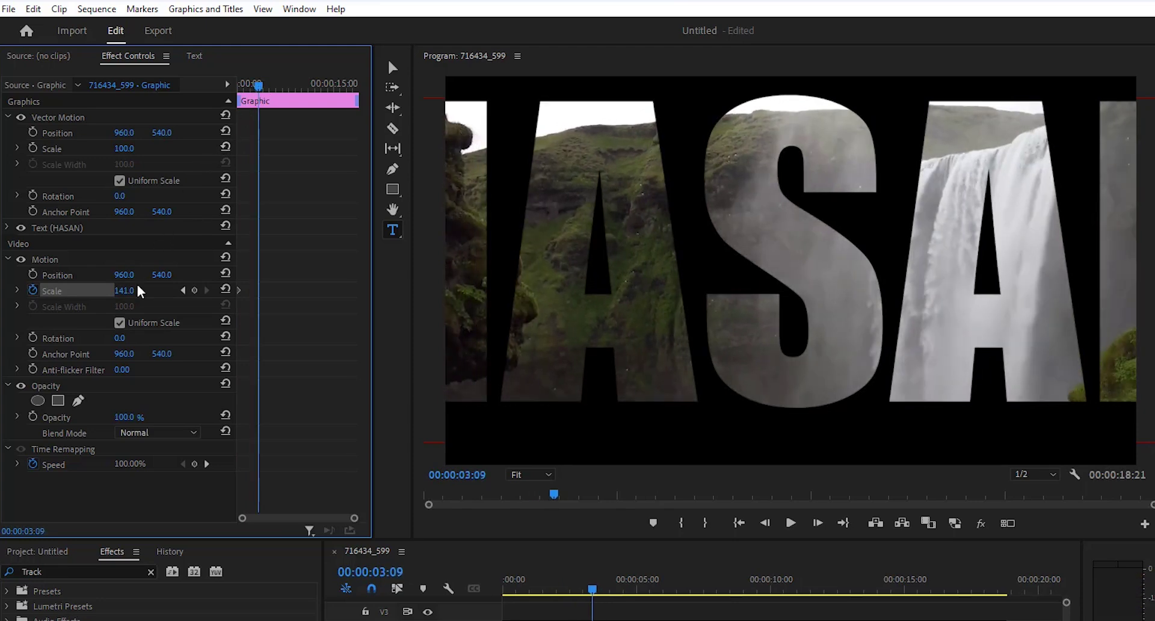
{"action": "left_click", "coordinate": [228, 290]}
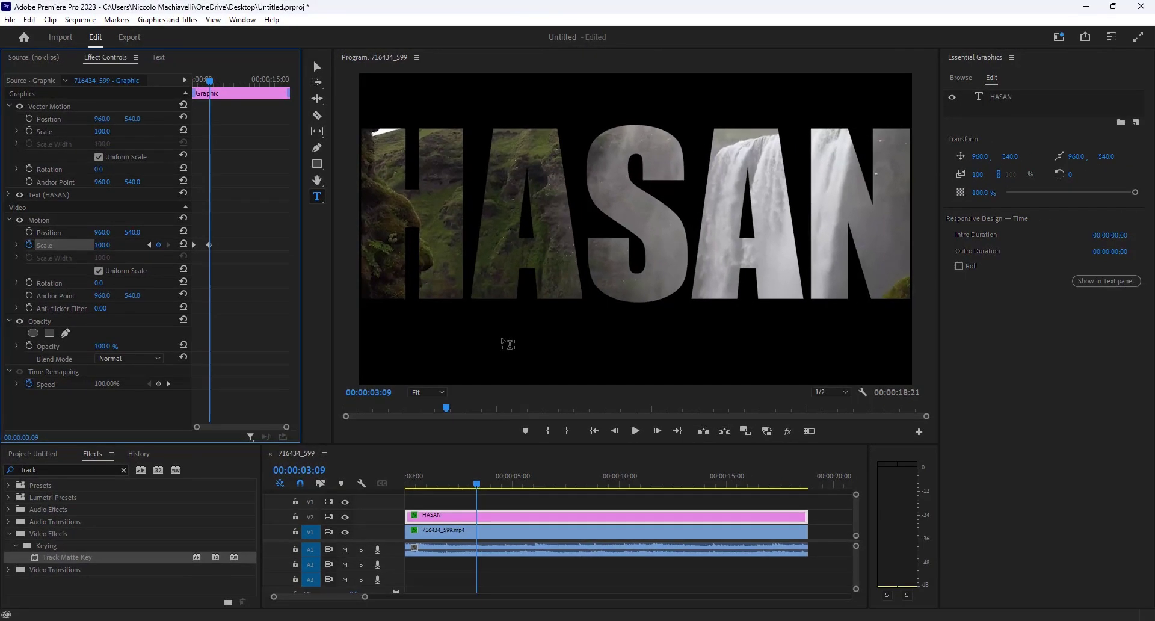
Step: Play the sequence from the start in an enlarged Program monitor to review the title's scale animation
{"action": "key", "text": "grave"}
{"action": "key", "text": "Home"}
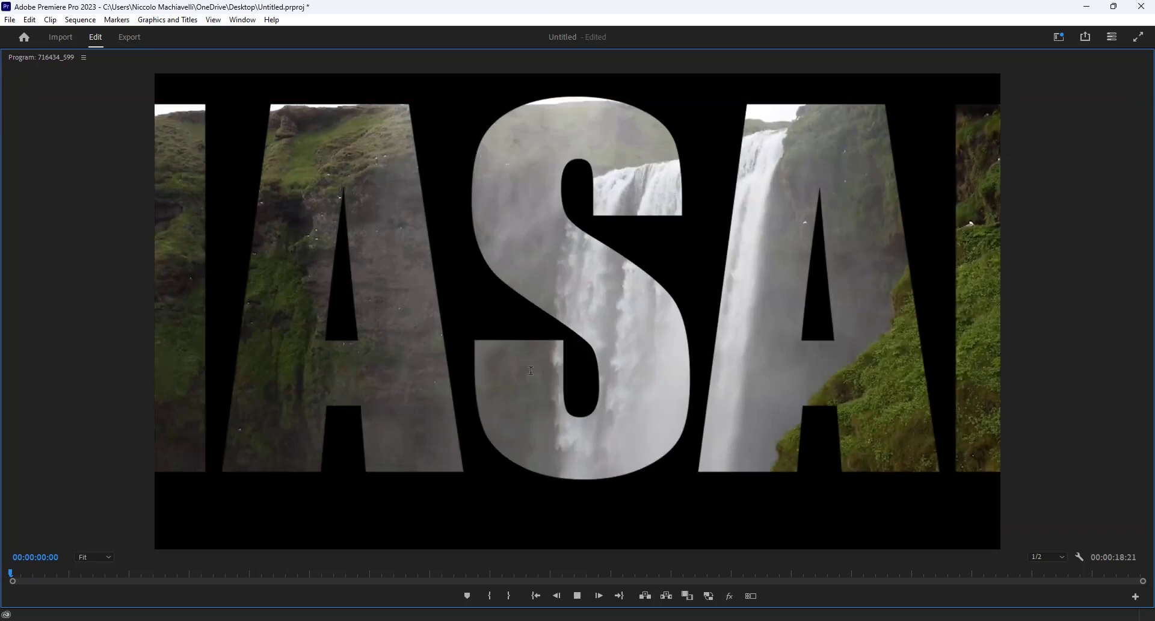
{"action": "key", "text": "space"}
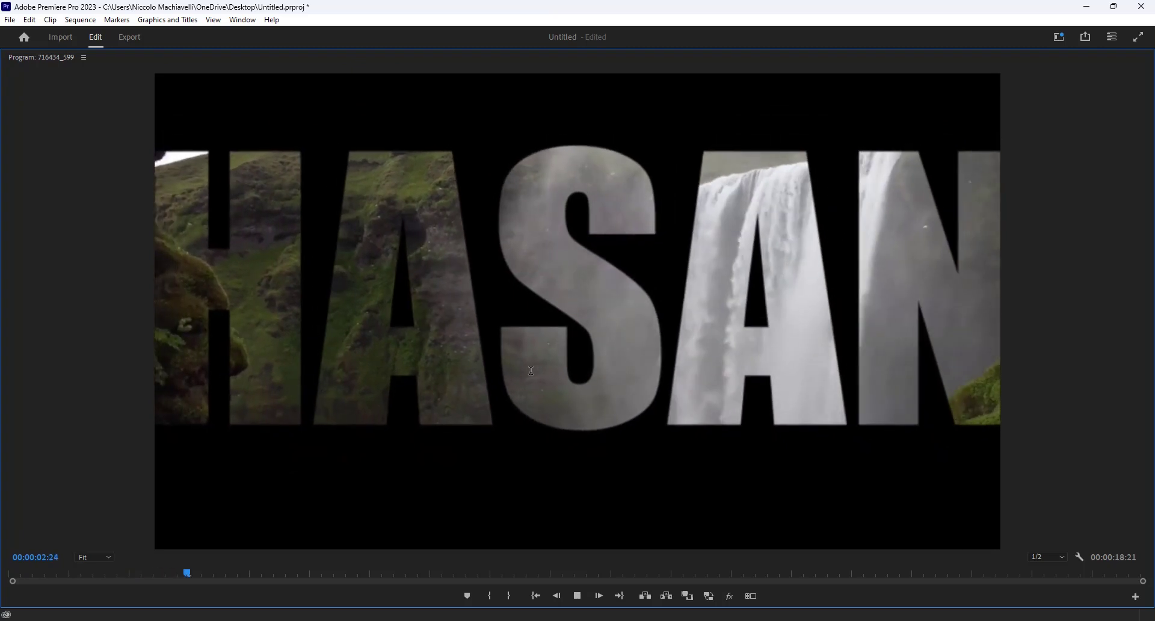
{"action": "key", "text": "space"}
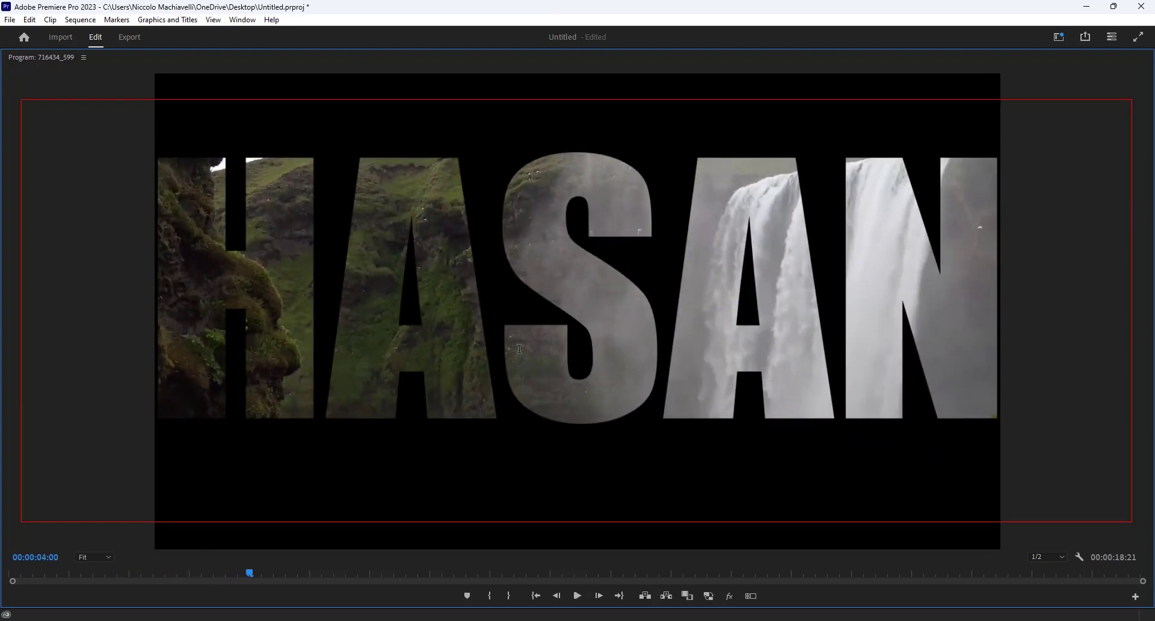
{"action": "key", "text": "grave"}
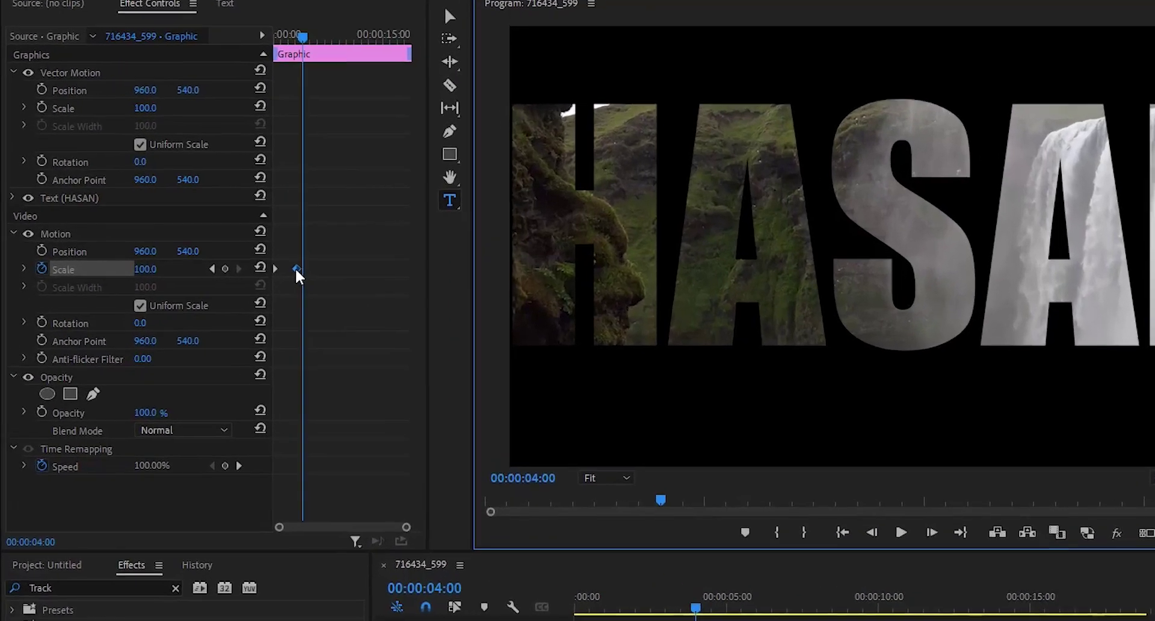
Step: Apply Ease In to the title's second Motion Scale keyframe and Ease Out to the first one
{"action": "right_click", "coordinate": [208, 244]}
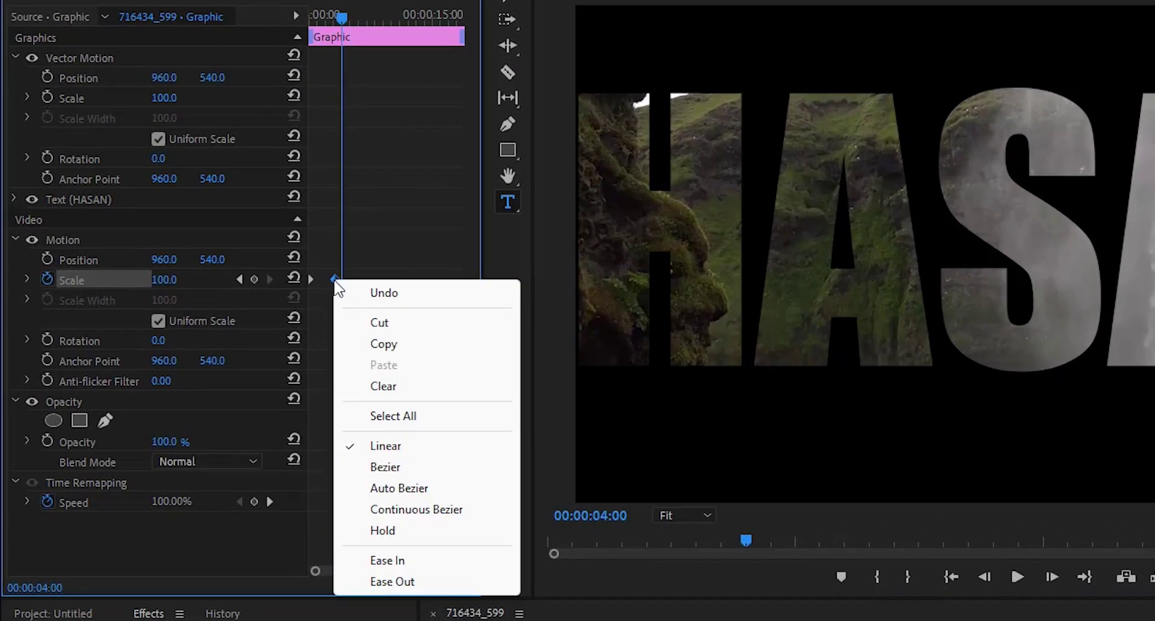
{"action": "left_click", "coordinate": [400, 581]}
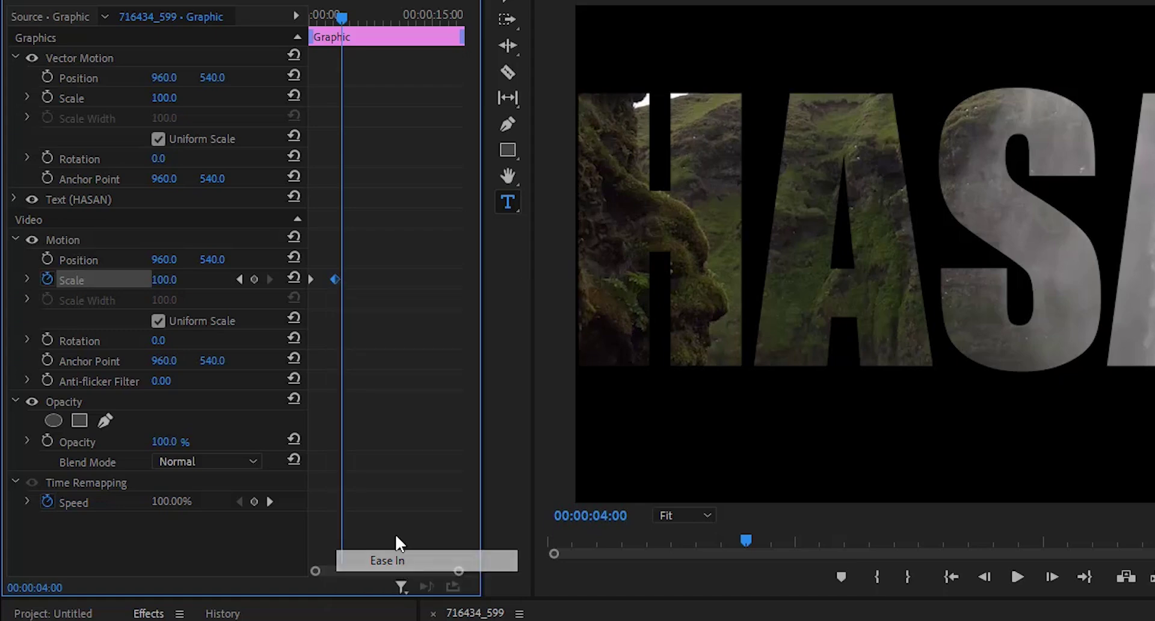
{"action": "right_click", "coordinate": [311, 278]}
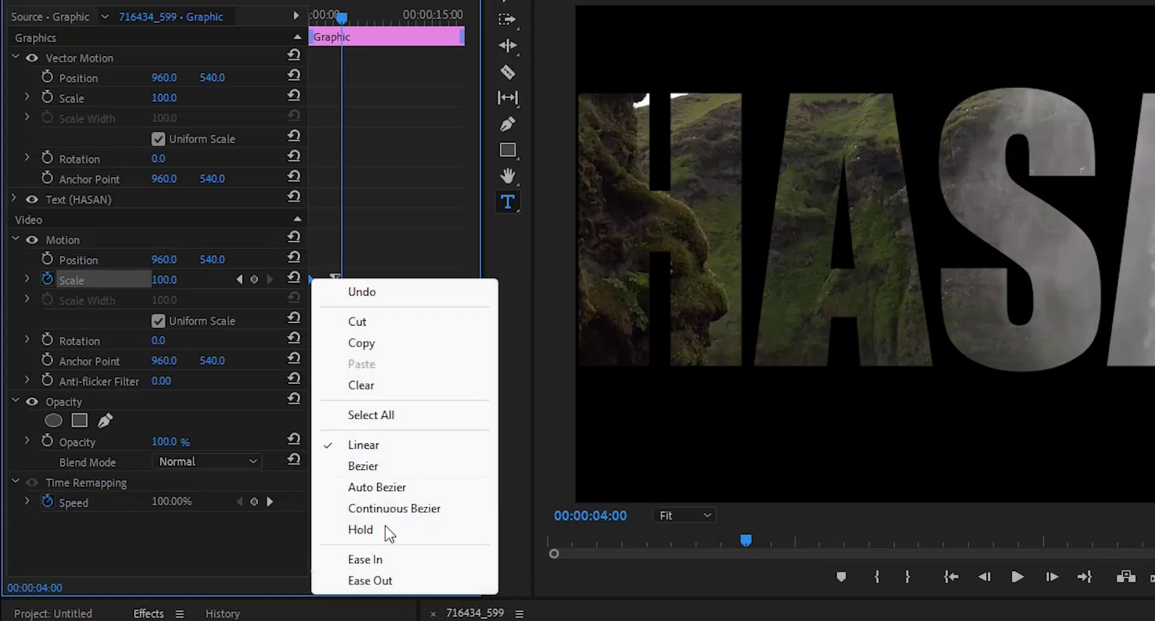
{"action": "left_click", "coordinate": [383, 581]}
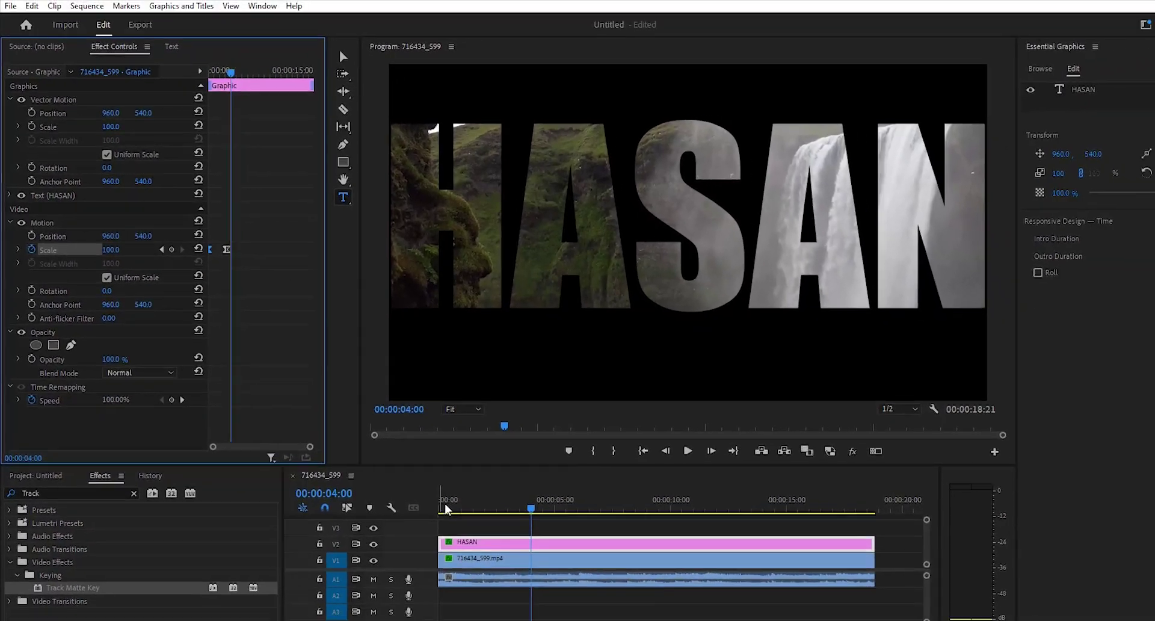
Step: Replay the sequence from the beginning in the enlarged Program monitor to check the eased scale animation
{"action": "left_click", "coordinate": [446, 508]}
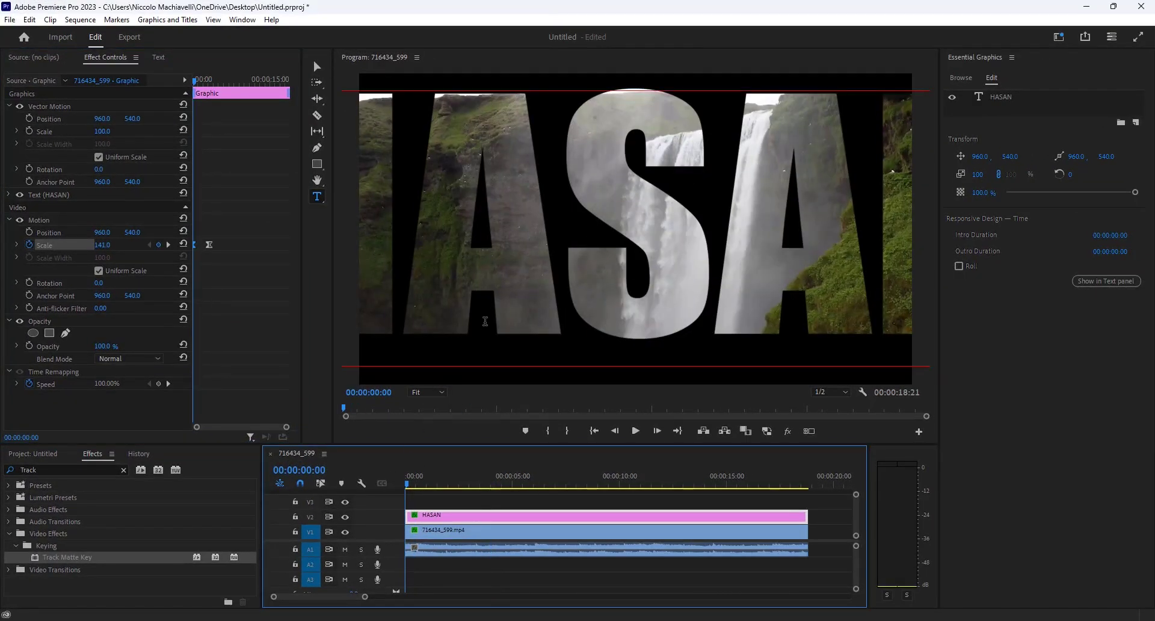
{"action": "key", "text": "grave"}
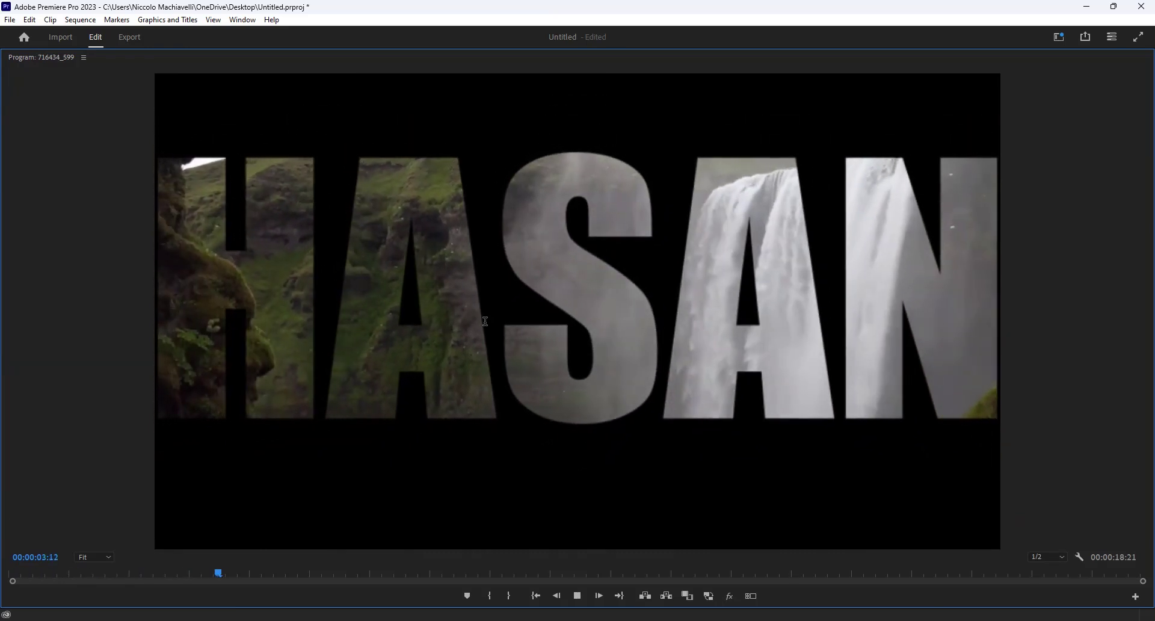
{"action": "key", "text": "space"}
{"action": "key", "text": "grave"}
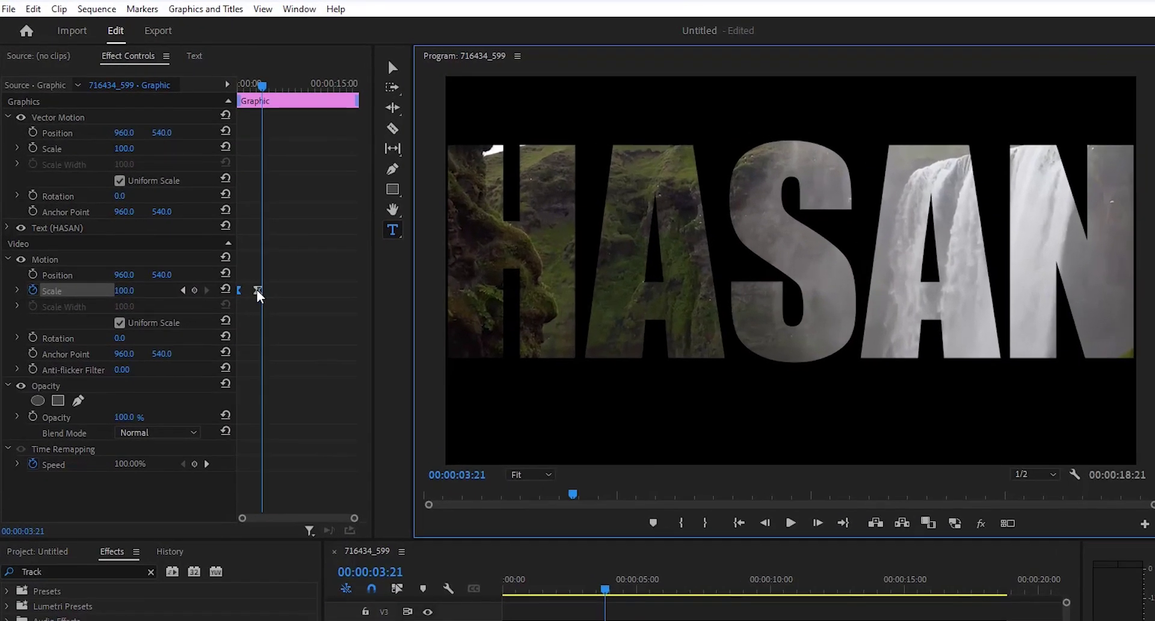
Step: Move the second Motion Scale keyframe earlier to about 00:00:01:22 and play the faster animation from the start
{"action": "mouse_move", "coordinate": [258, 293]}
{"action": "left_mouse_down"}
{"action": "mouse_move", "coordinate": [271, 296]}
{"action": "mouse_move", "coordinate": [250, 299]}
{"action": "left_mouse_up"}
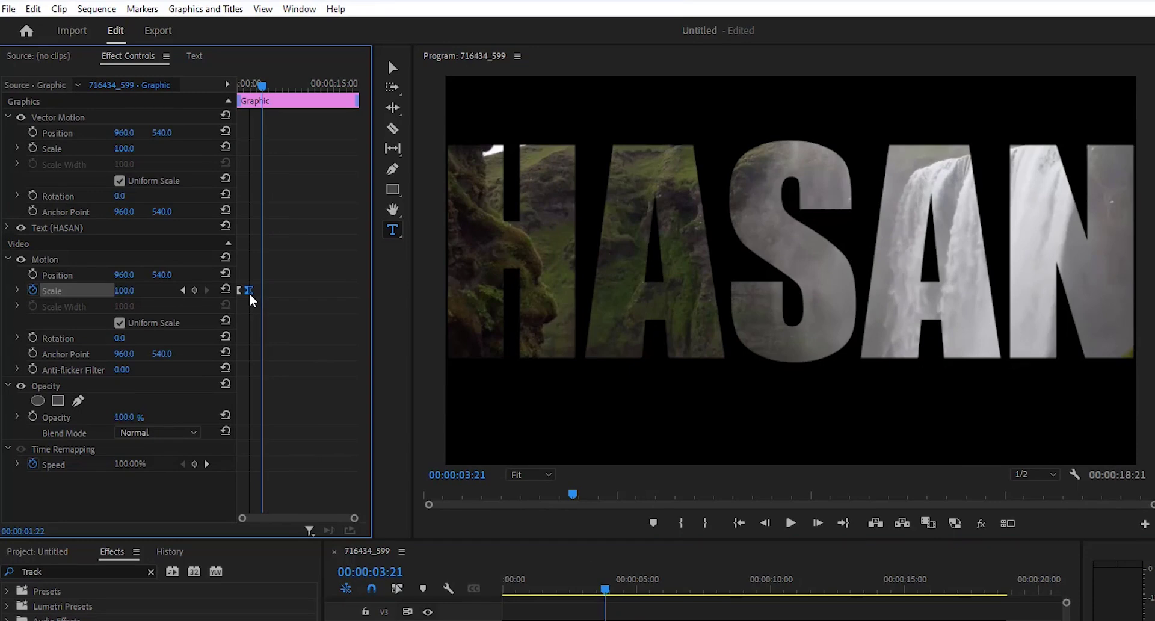
{"action": "left_click", "coordinate": [505, 582]}
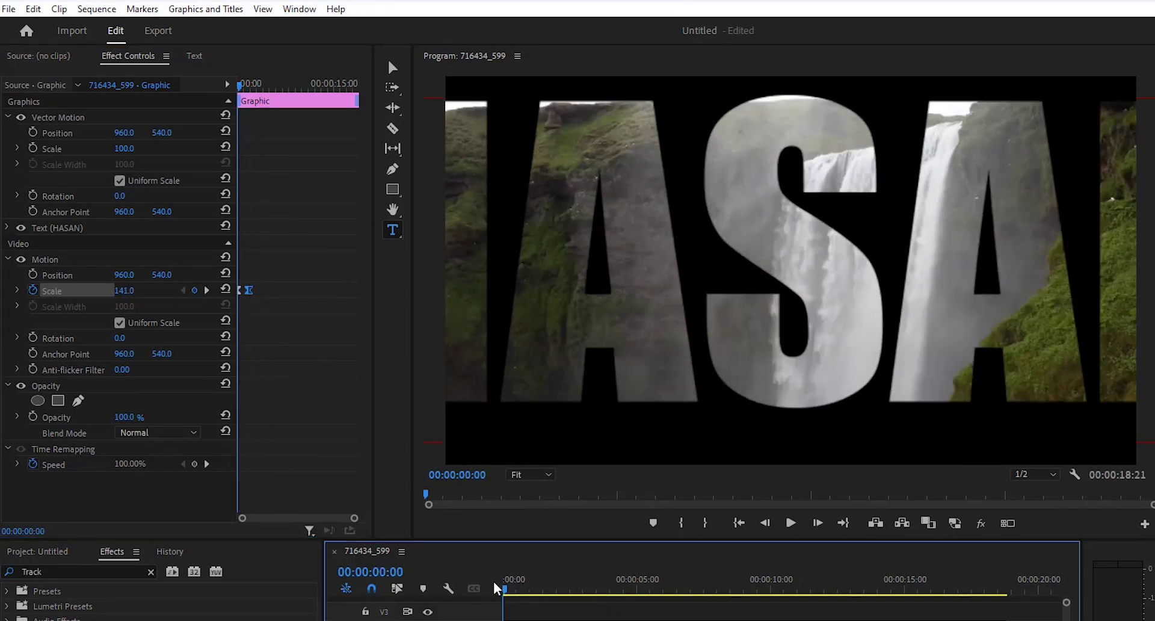
{"action": "key", "text": "space"}
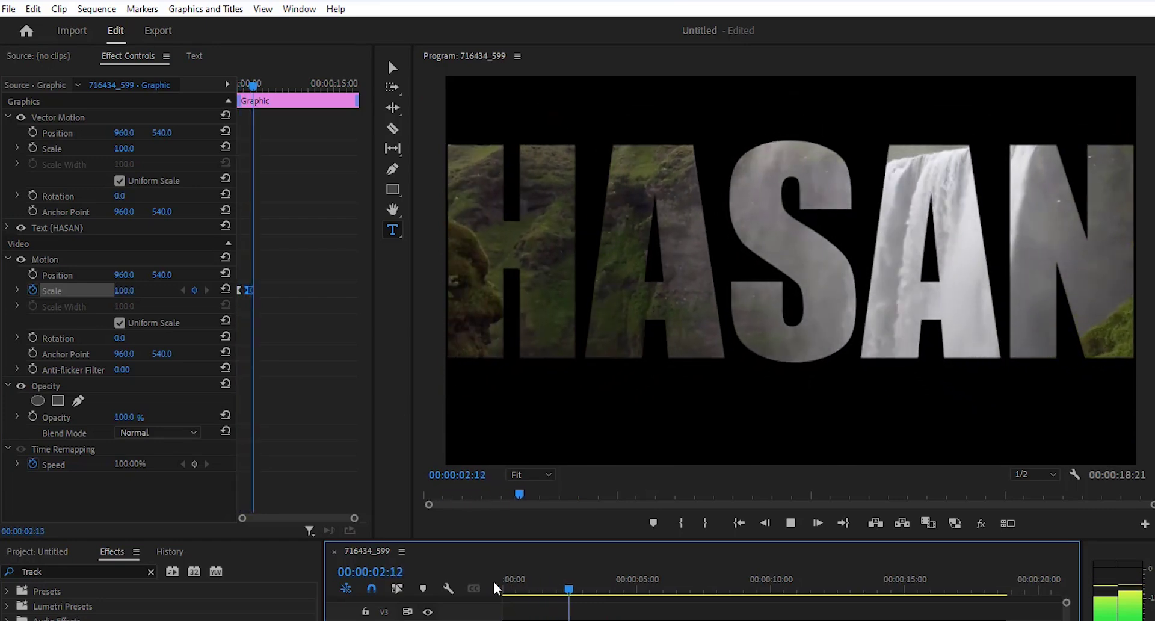
{"action": "key", "text": "space"}
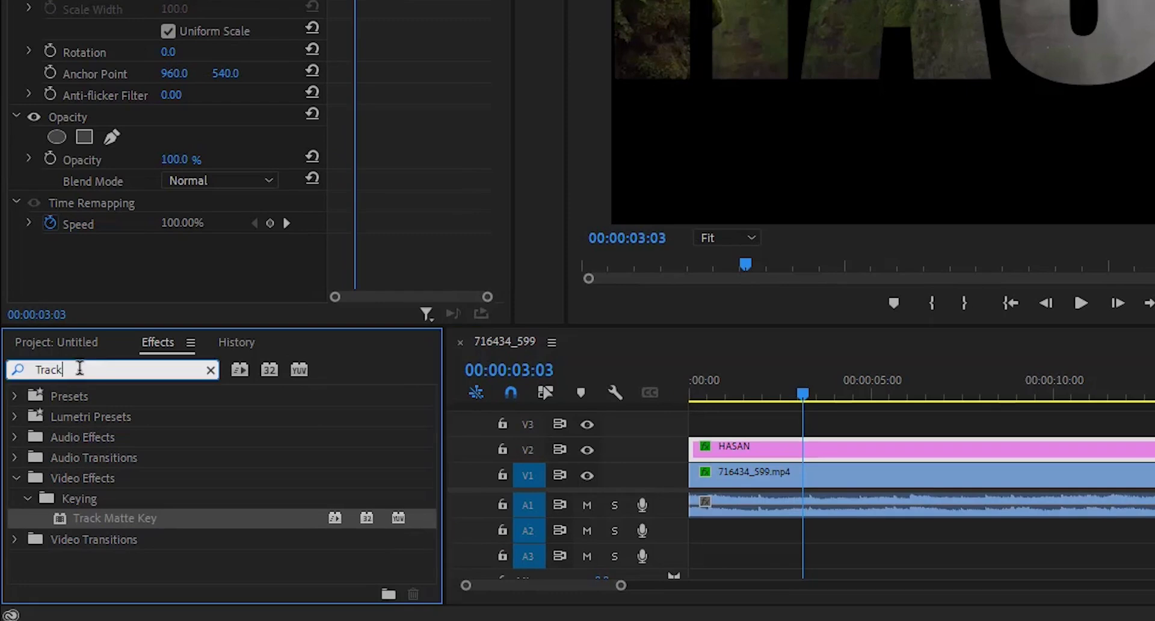
Step: Search the effects for "basic" and apply Basic 3D to the title clip on V2
{"action": "left_click_drag", "start_coordinate": [57, 571], "coordinate": [1, 570]}
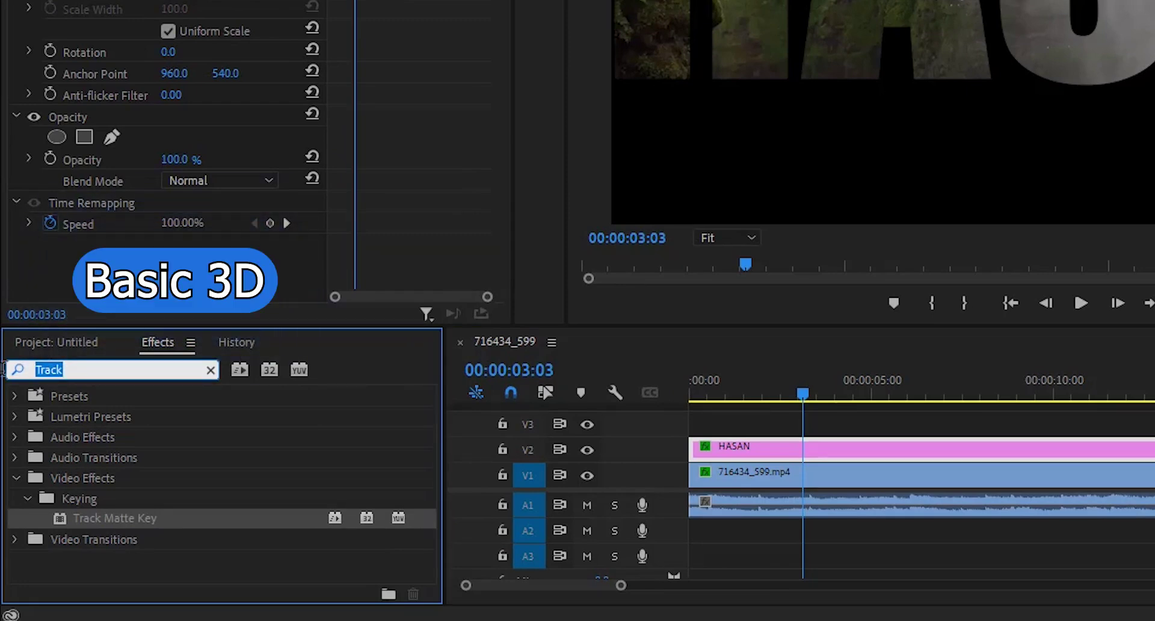
{"action": "type", "text": "basic"}
{"action": "left_click_drag", "start_coordinate": [82, 528], "coordinate": [746, 455]}
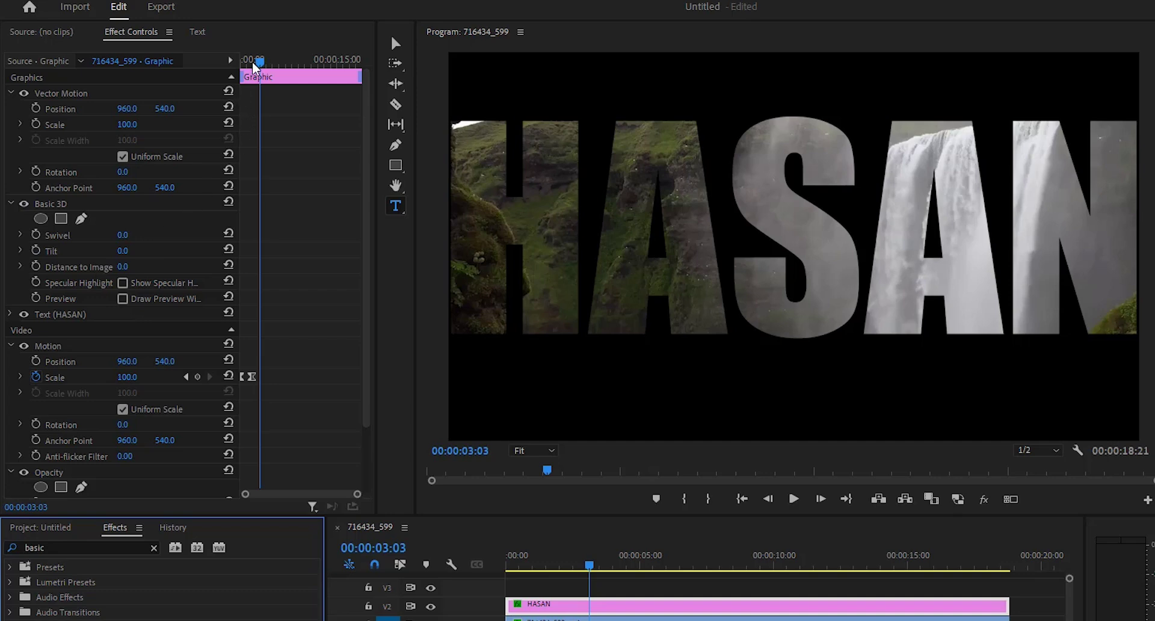
Step: Turn on keyframing for Basic 3D Distance to Image at 00:00:05:20 and set it to -102 at 00:00:08:01
{"action": "left_click_drag", "start_coordinate": [267, 62], "coordinate": [277, 73]}
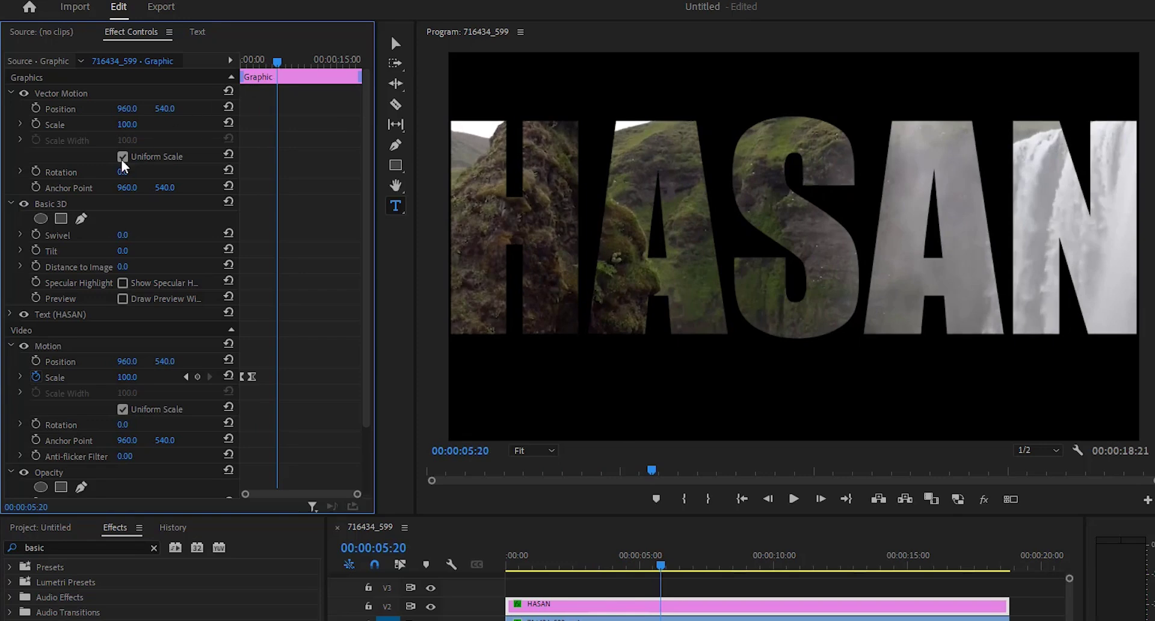
{"action": "left_click", "coordinate": [36, 266]}
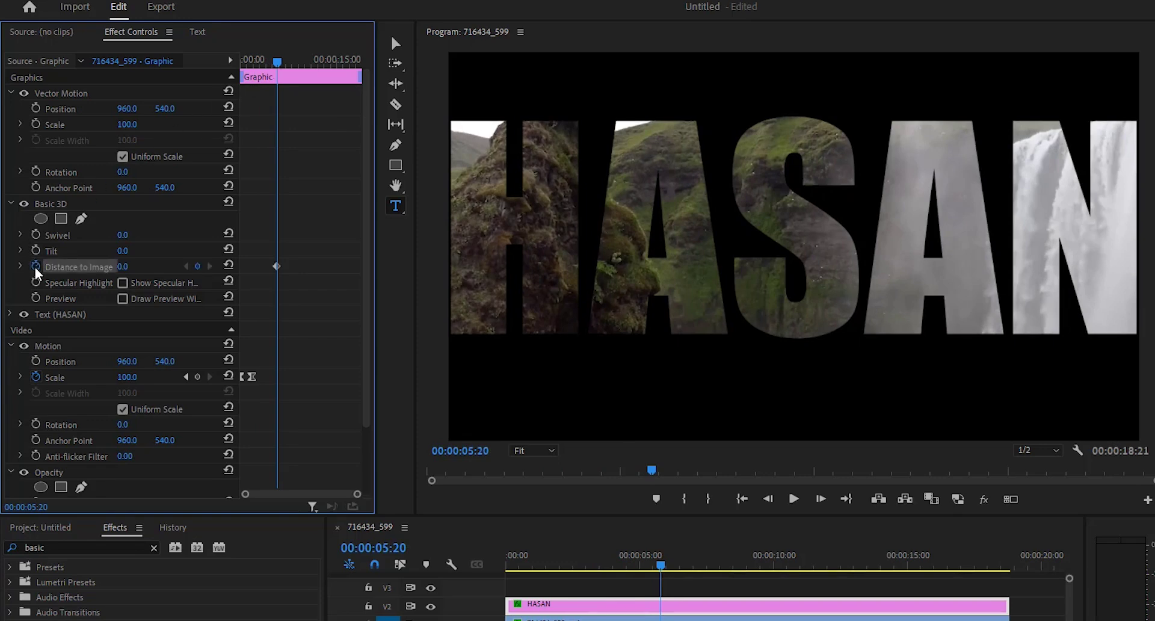
{"action": "left_click_drag", "start_coordinate": [277, 65], "coordinate": [293, 69]}
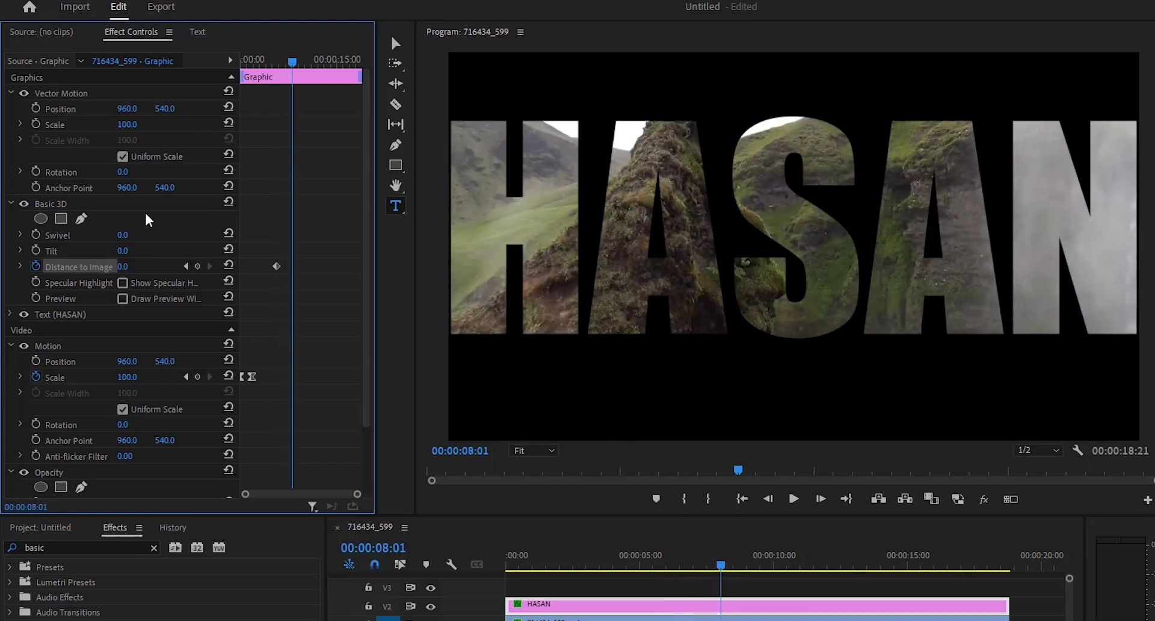
{"action": "left_click_drag", "start_coordinate": [123, 265], "coordinate": [62, 265]}
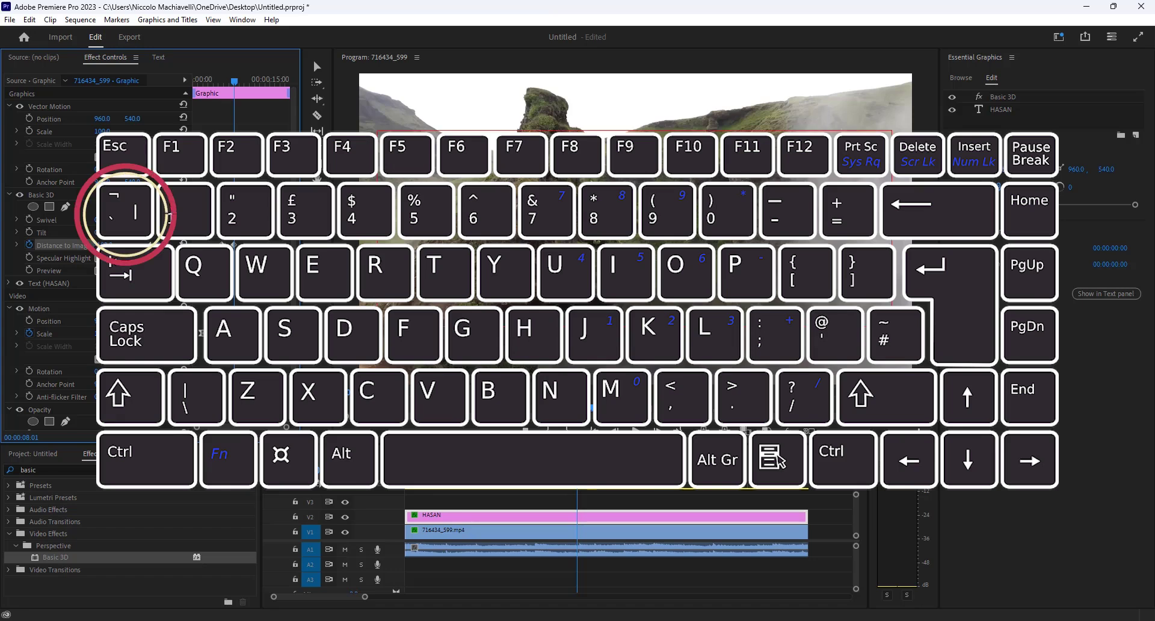
Step: Play the enlarged preview from the start until past the zoom through the title to review the Basic 3D animation
{"action": "key", "text": "grave"}
{"action": "left_click_drag", "start_coordinate": [31, 578], "coordinate": [8, 577]}
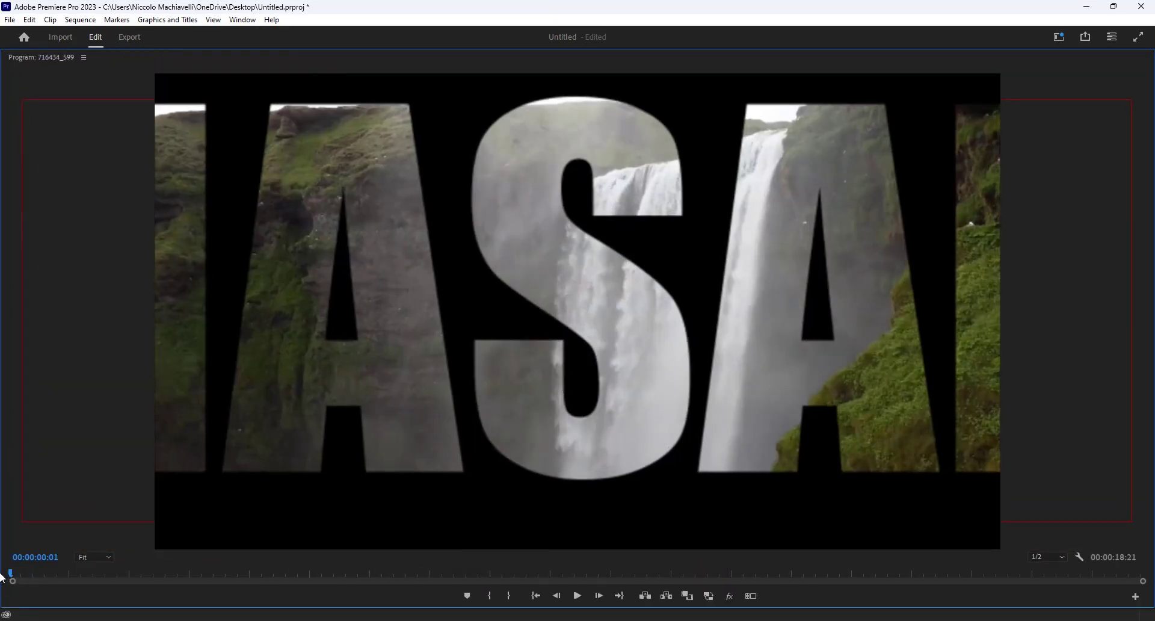
{"action": "left_click", "coordinate": [578, 597]}
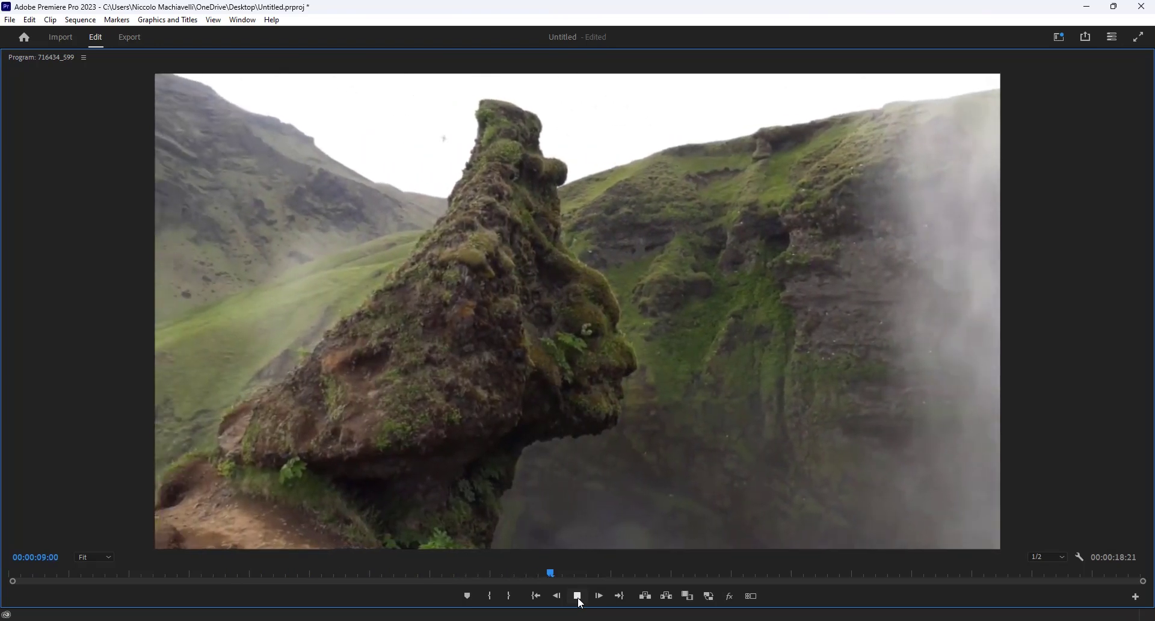
{"action": "left_click", "coordinate": [580, 600]}
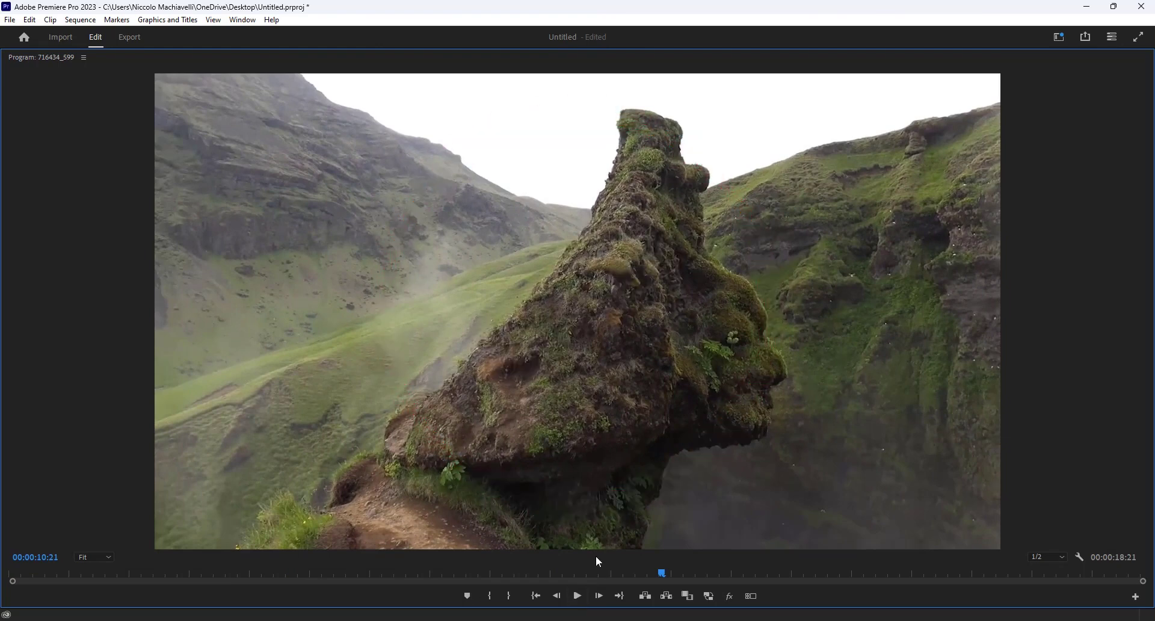
{"action": "key", "text": "grave"}
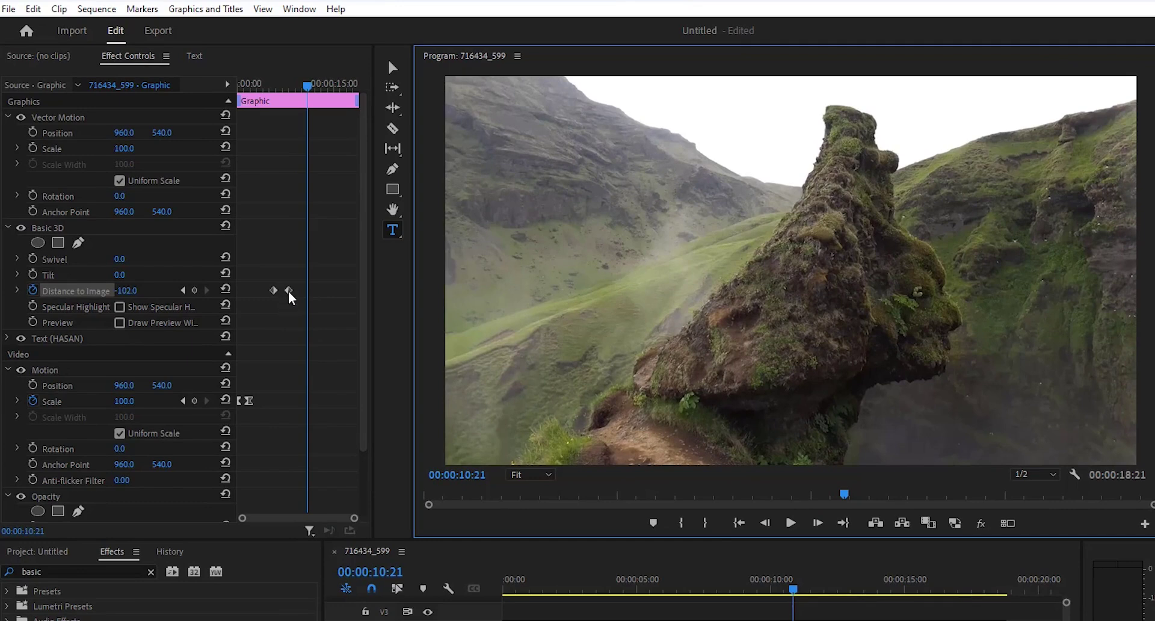
Step: Apply Ease In to the second Distance to Image keyframe and Ease Out to the first, and scrub back to 00:00:07:07
{"action": "right_click", "coordinate": [289, 291]}
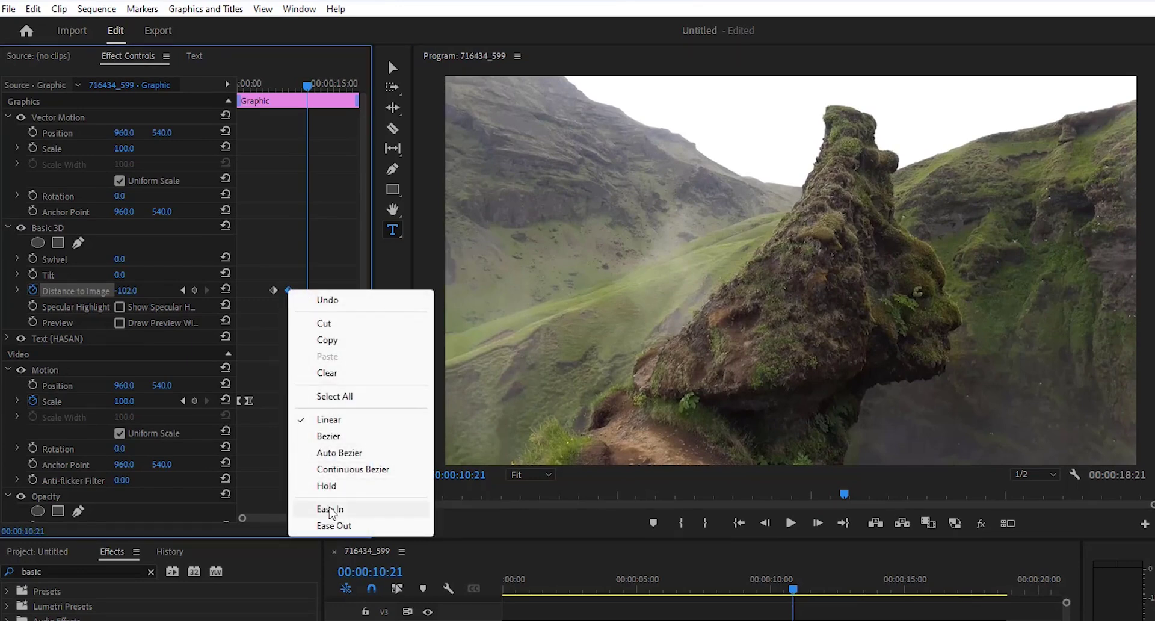
{"action": "left_click", "coordinate": [330, 510]}
{"action": "right_click", "coordinate": [273, 290]}
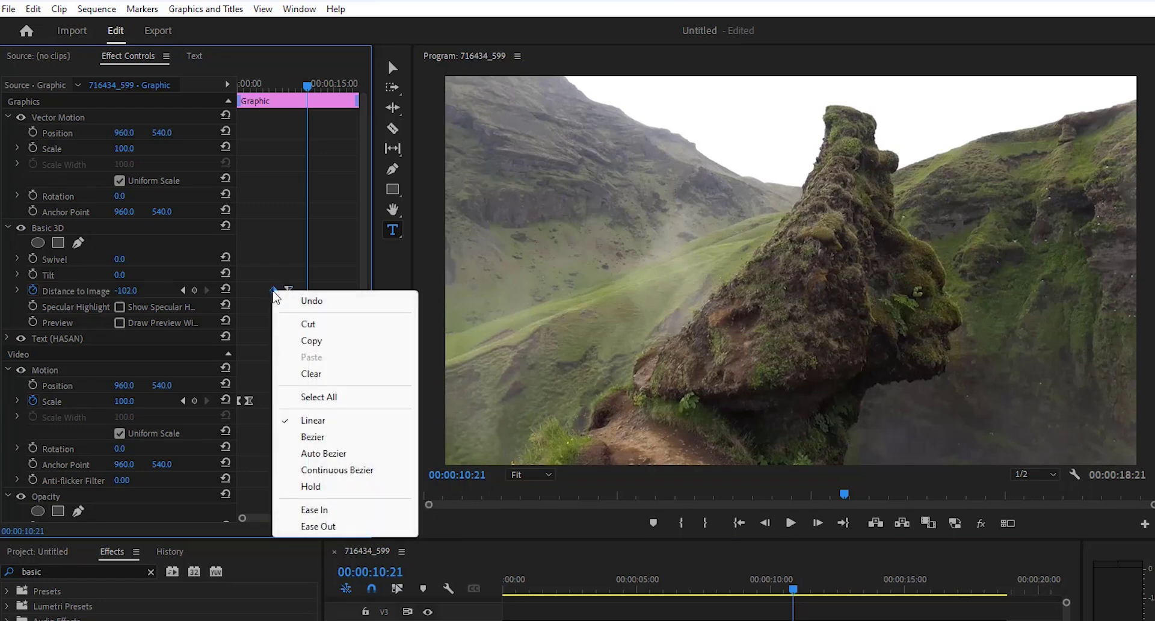
{"action": "left_click", "coordinate": [318, 527]}
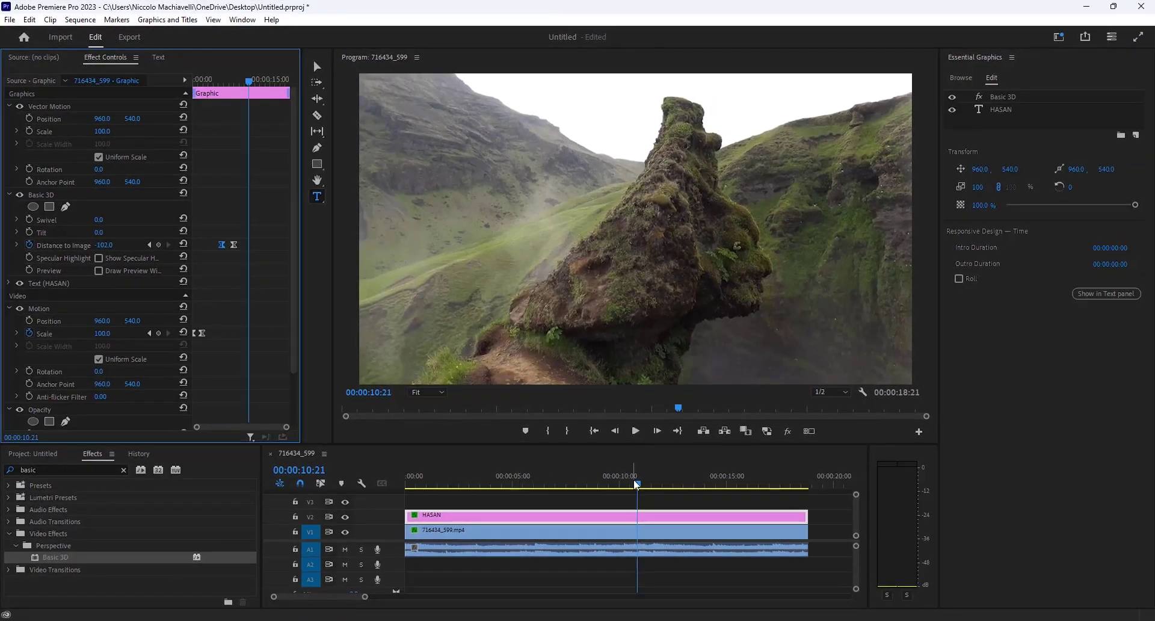
{"action": "left_click_drag", "start_coordinate": [639, 487], "coordinate": [561, 484]}
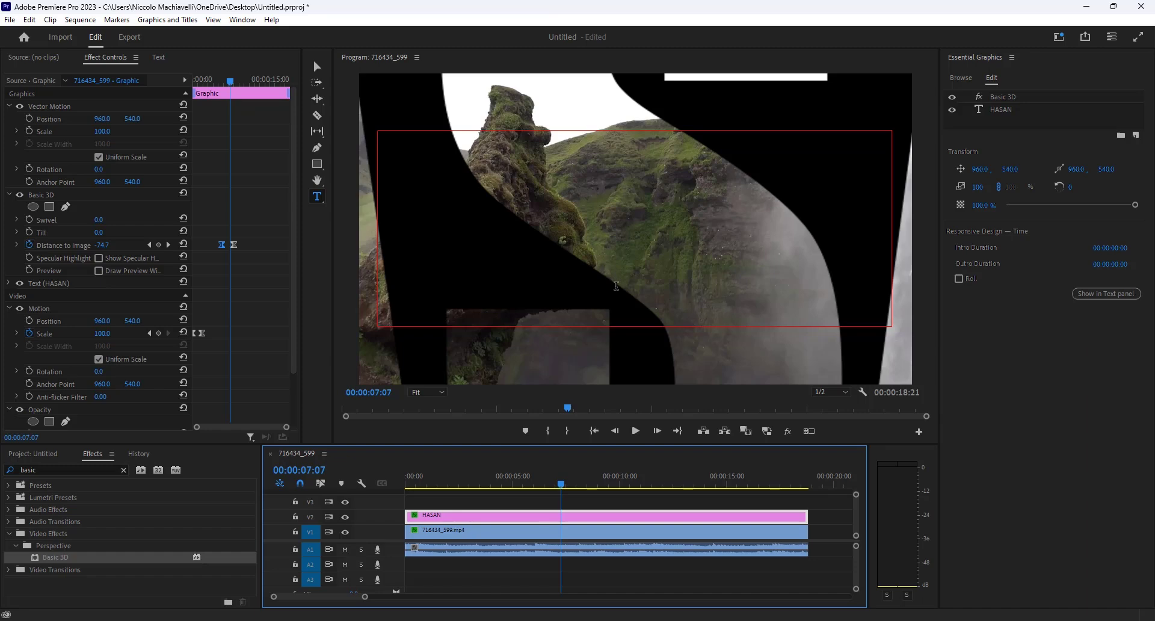
Step: Search the effects for "Gaussian" and apply the Gaussian Blur video effect to the title clip on V2
{"action": "double_click", "coordinate": [53, 468]}
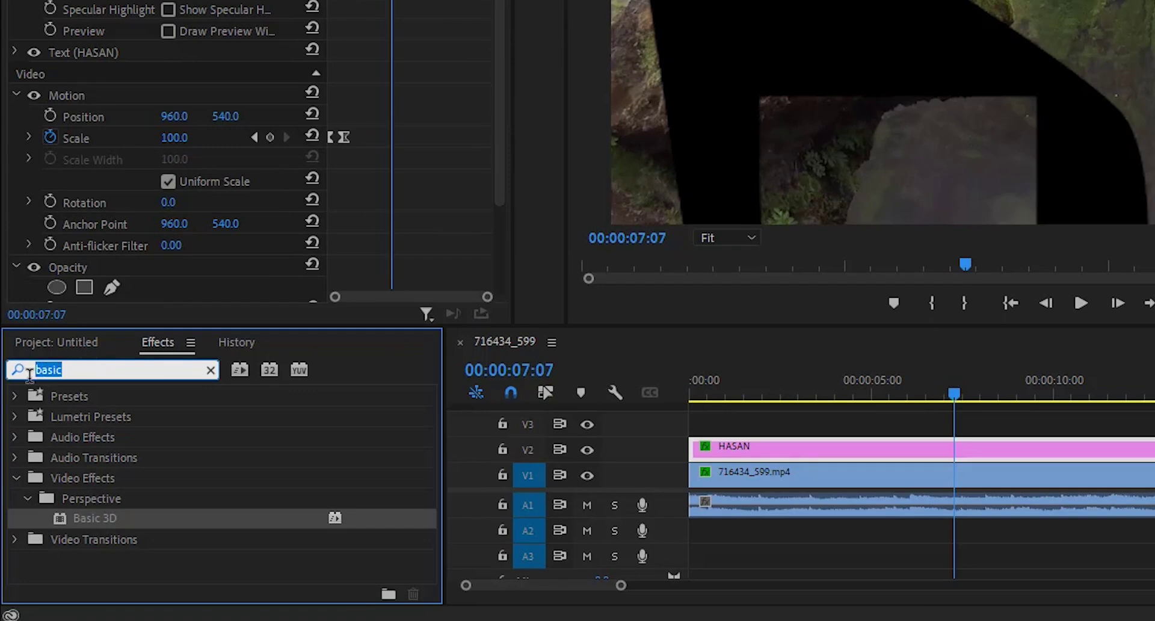
{"action": "type", "text": "Gussion"}
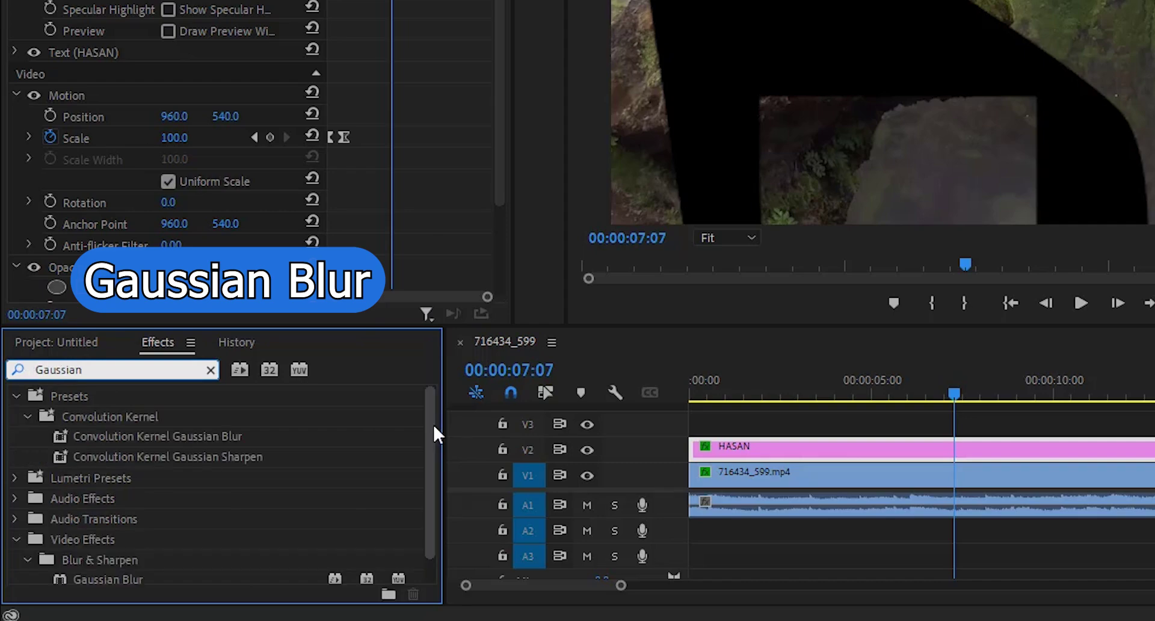
{"action": "scroll", "coordinate": [409, 457], "scroll_direction": "down", "scroll_amount": 1}
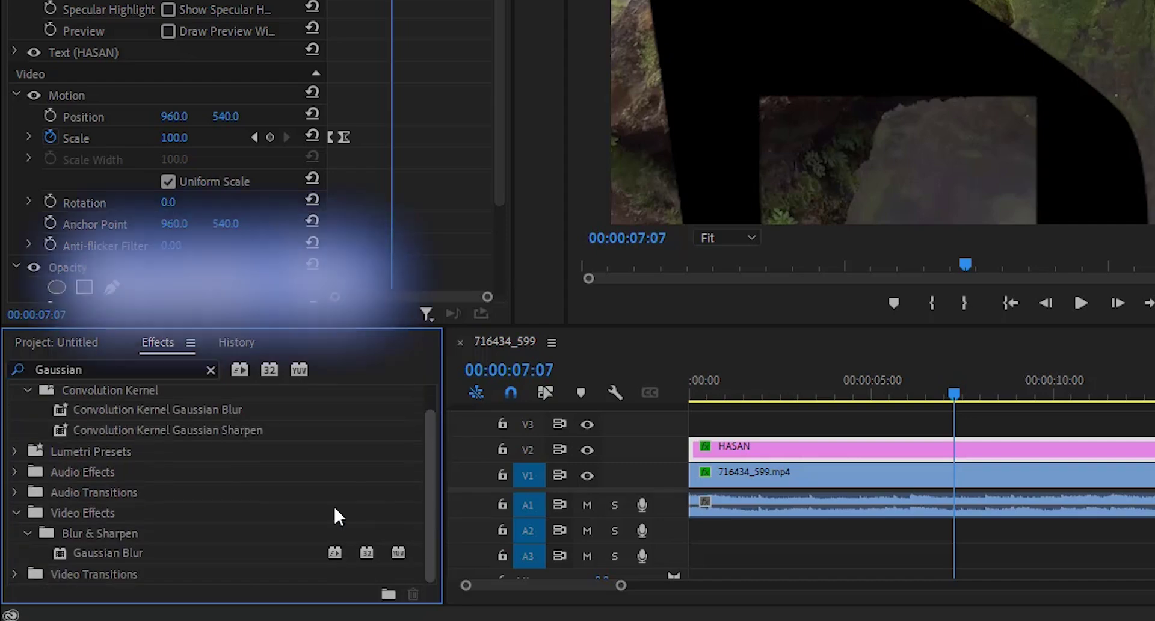
{"action": "left_click_drag", "start_coordinate": [95, 551], "coordinate": [725, 451]}
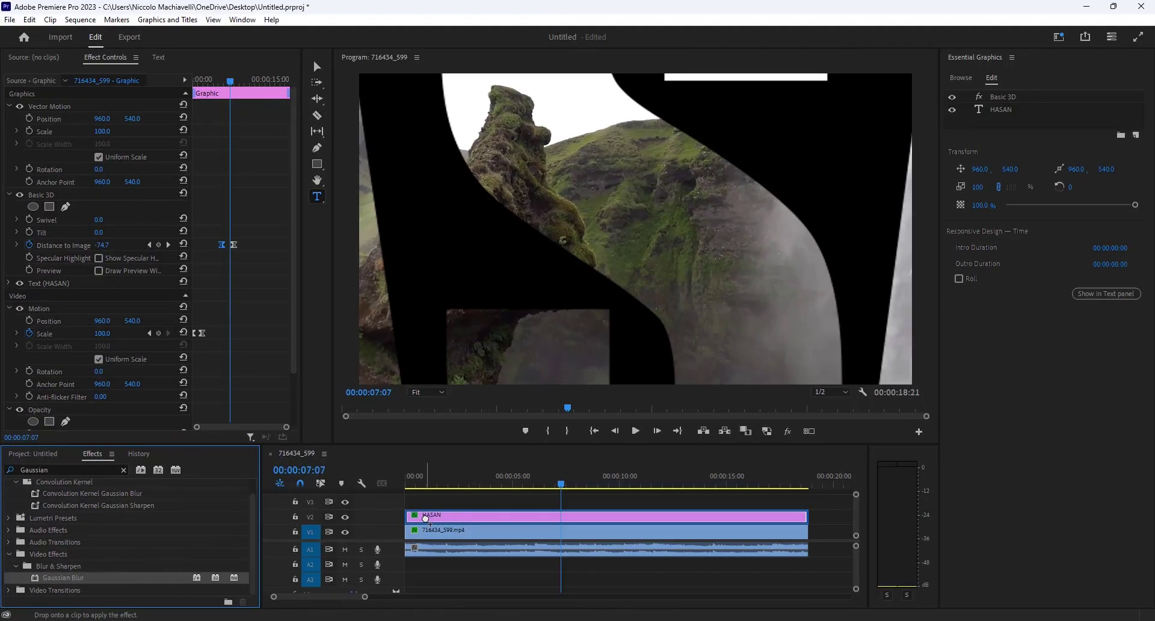
{"action": "left_click_drag", "start_coordinate": [425, 517], "coordinate": [425, 517]}
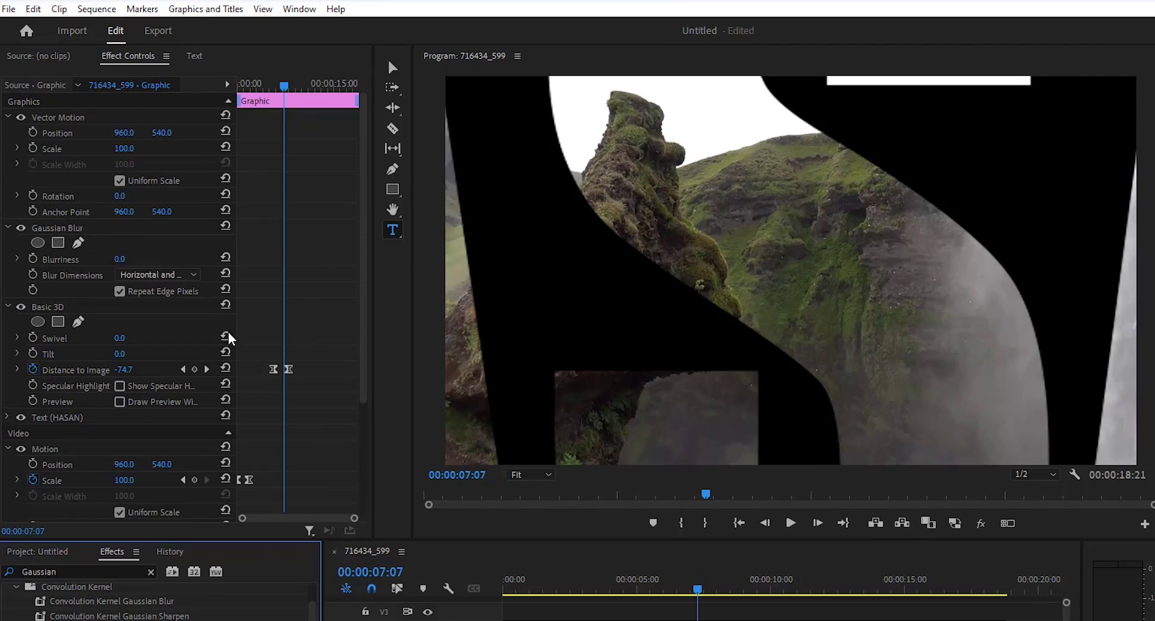
Step: Turn on keyframing for Gaussian Blur Blurriness at 00:00:05:20 and add a keyframe with a higher Blurriness at 00:00:08:01
{"action": "left_click", "coordinate": [183, 370]}
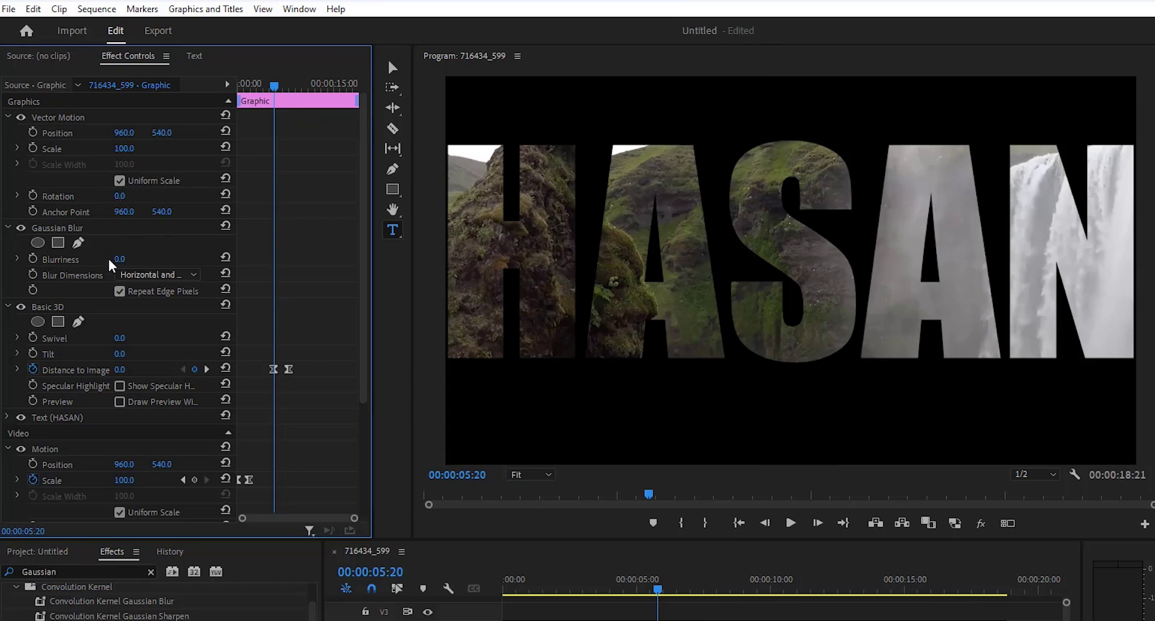
{"action": "left_click", "coordinate": [35, 259]}
{"action": "left_click", "coordinate": [207, 369]}
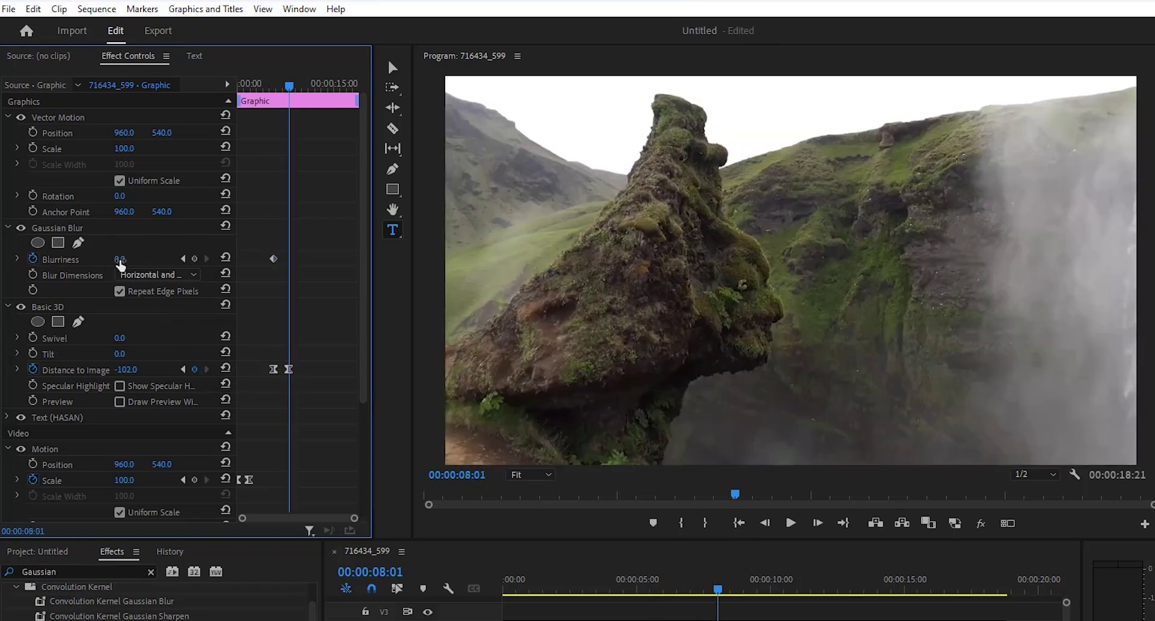
{"action": "left_click_drag", "start_coordinate": [120, 265], "coordinate": [253, 265]}
Step: Try raising Blurriness to 115.8 at 00:00:07:08 and delete the extra keyframe
{"action": "left_click_drag", "start_coordinate": [291, 86], "coordinate": [286, 90]}
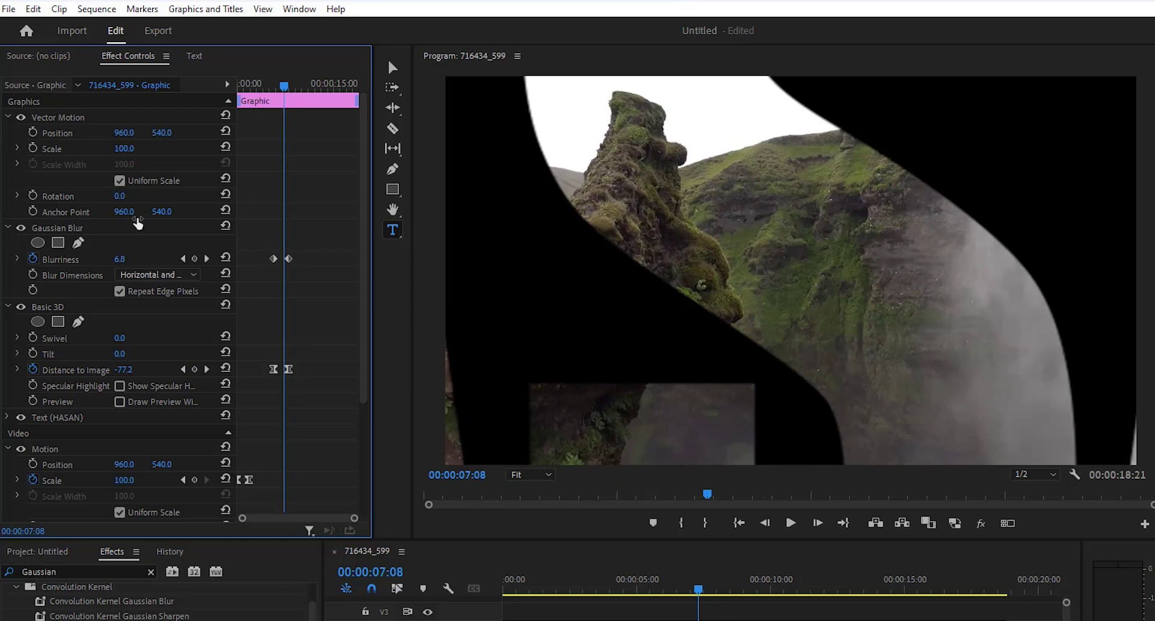
{"action": "left_click_drag", "start_coordinate": [118, 259], "coordinate": [161, 259]}
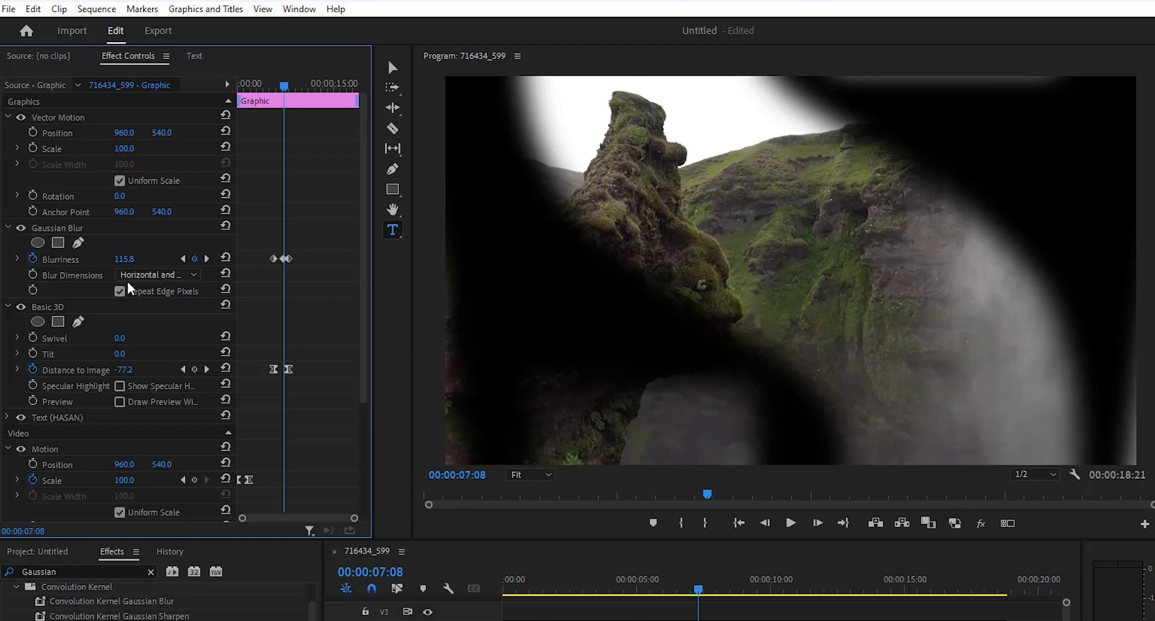
{"action": "left_click", "coordinate": [284, 259]}
{"action": "key", "text": "Delete"}
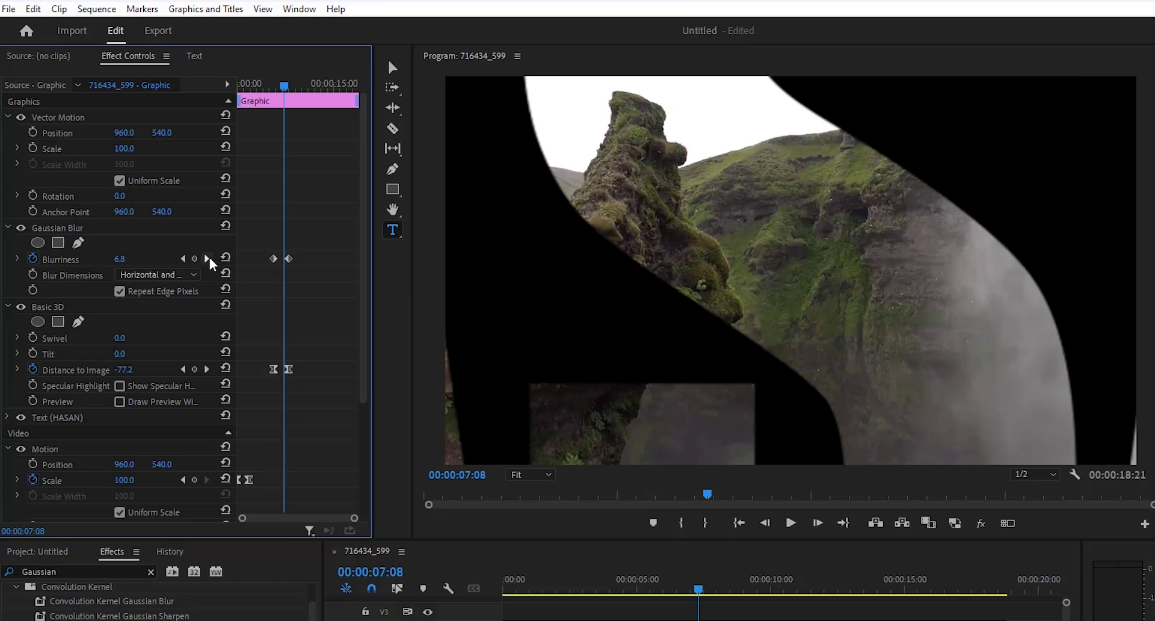
Step: Set Blurriness to 146 at the 00:00:08:01 keyframe, and compare the title with Gaussian Blur off and on at 00:00:07:11
{"action": "left_click", "coordinate": [206, 369]}
{"action": "left_click_drag", "start_coordinate": [128, 260], "coordinate": [109, 260]}
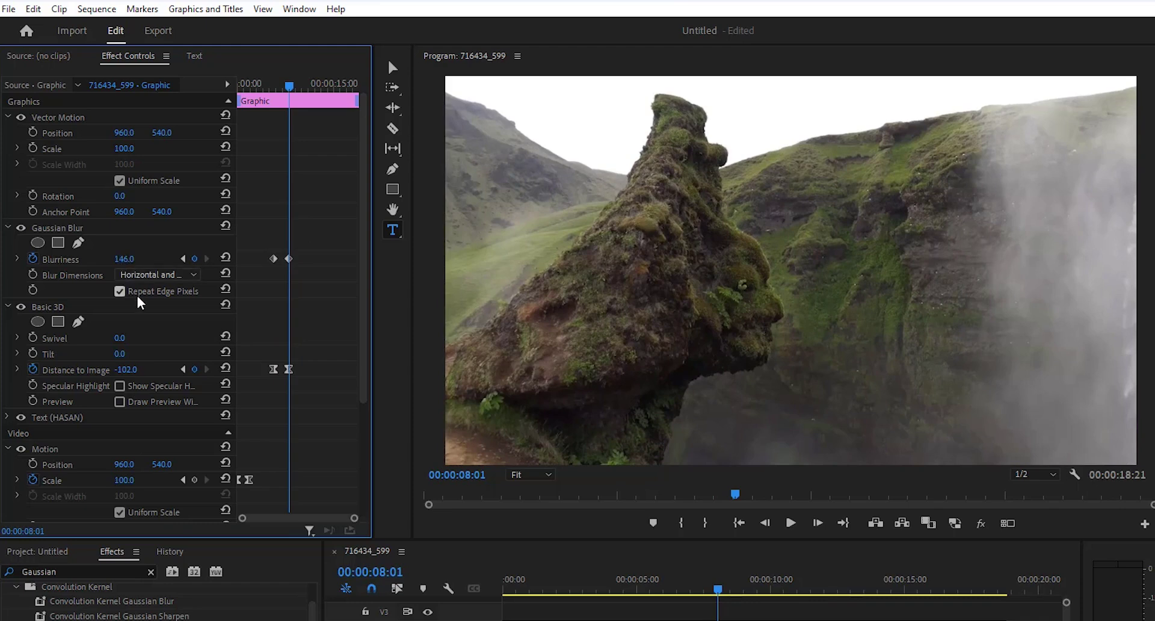
{"action": "left_click_drag", "start_coordinate": [289, 83], "coordinate": [285, 100]}
{"action": "left_click", "coordinate": [21, 228]}
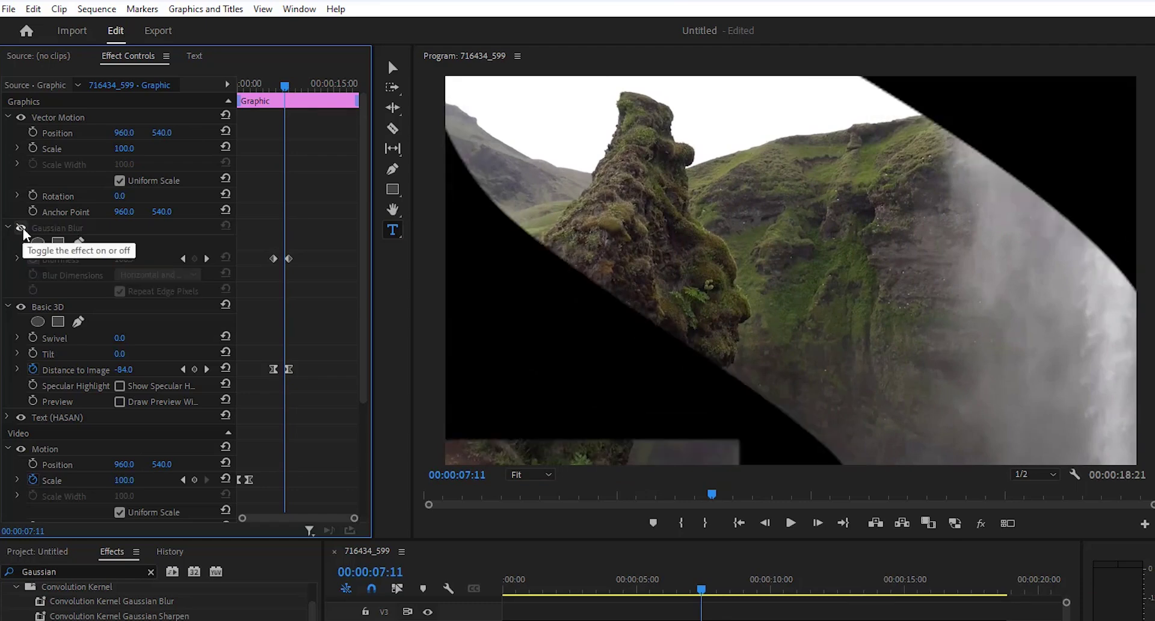
{"action": "left_click", "coordinate": [21, 228]}
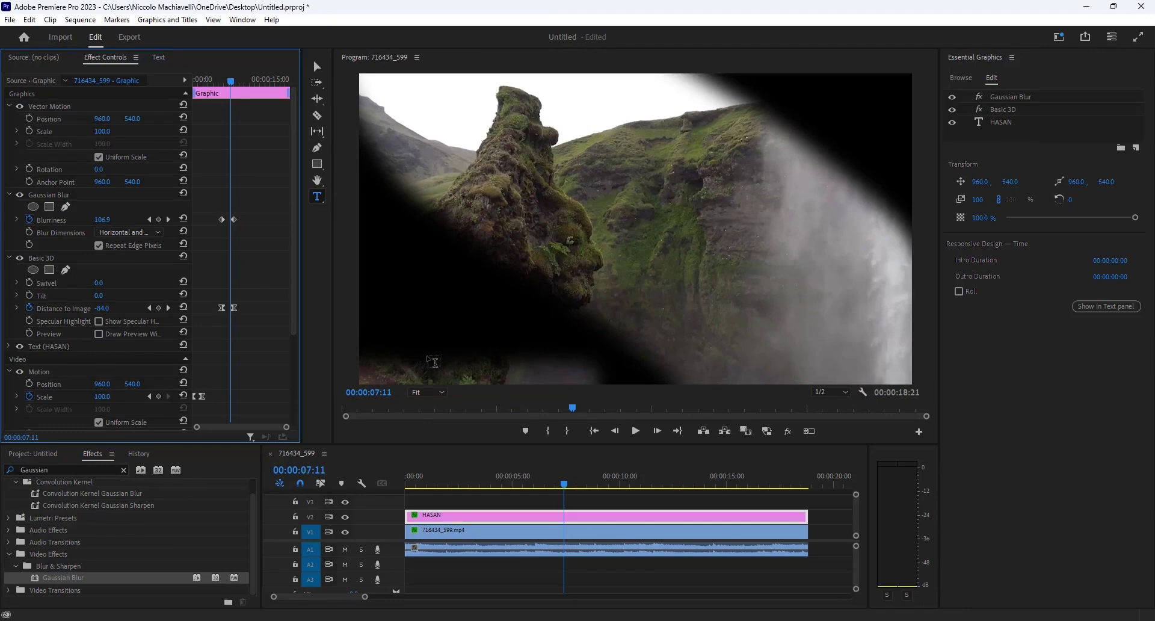
Step: Play the enlarged preview from the start to 00:00:10:12 to review the blurred zoom, and restore the normal layout
{"action": "key", "text": "grave"}
{"action": "left_click", "coordinate": [12, 576]}
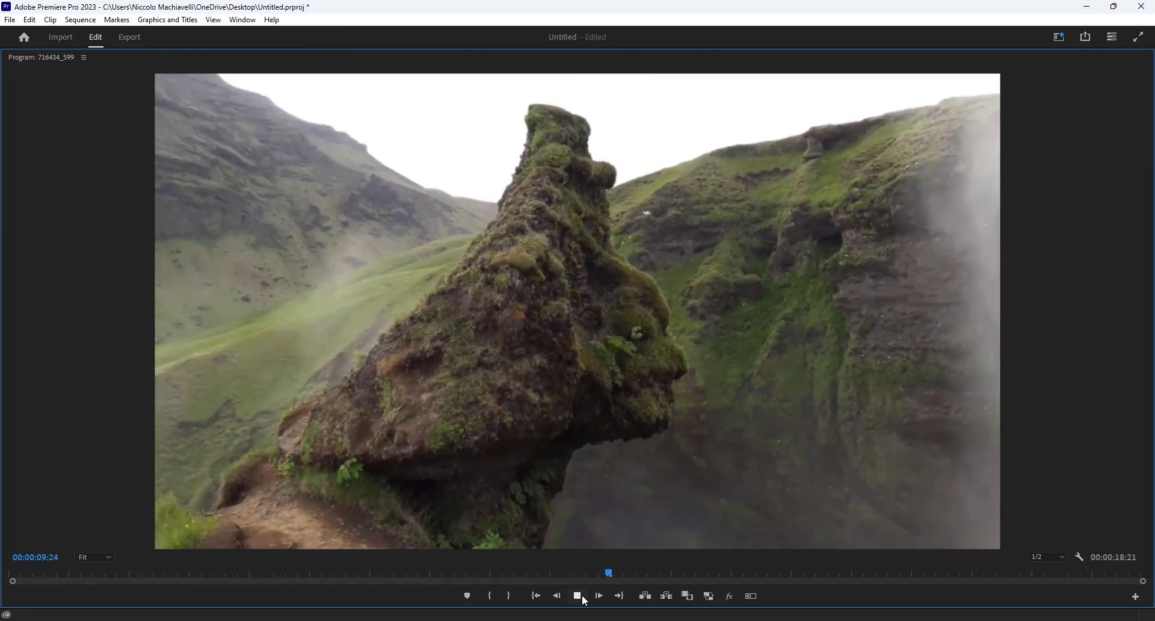
{"action": "left_click", "coordinate": [578, 596]}
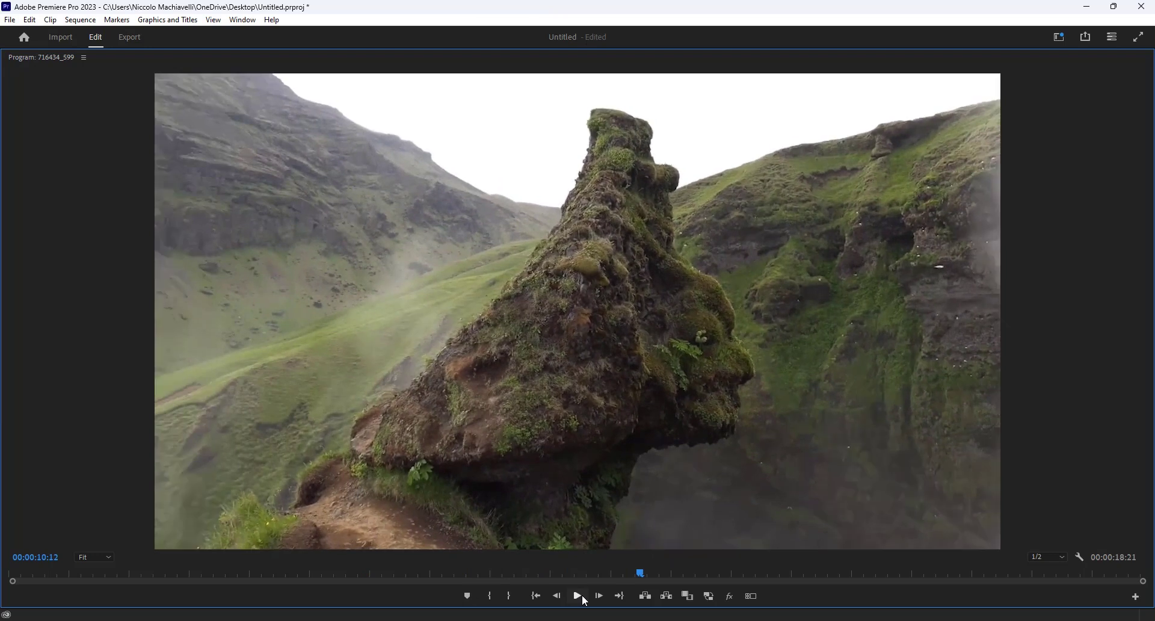
{"action": "key", "text": "grave"}
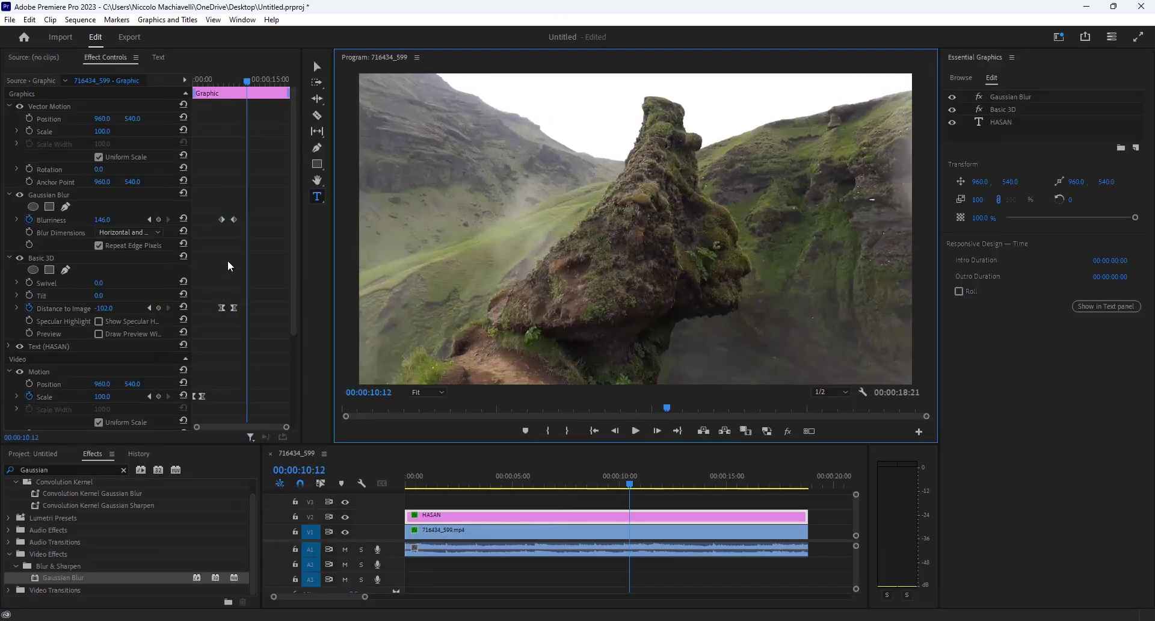
Step: Move all Blurriness and Distance to Image keyframes earlier, aligning the first pair with the second Scale keyframe, and return the playhead to 00:00:00:00
{"action": "left_click_drag", "start_coordinate": [241, 207], "coordinate": [208, 320]}
{"action": "left_click_drag", "start_coordinate": [224, 226], "coordinate": [205, 238]}
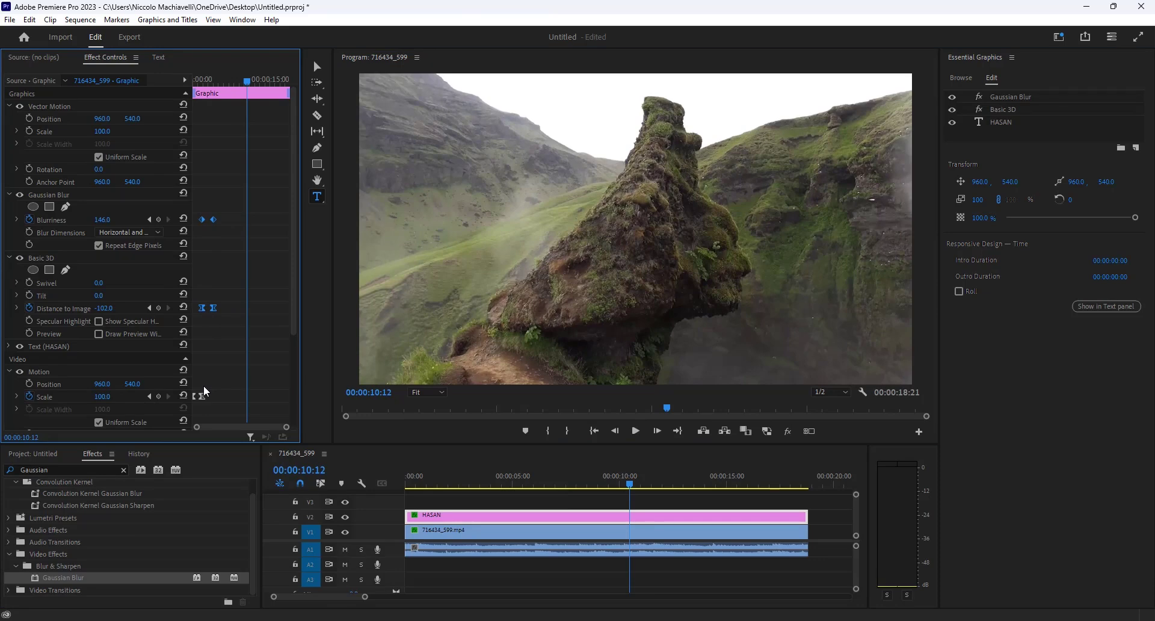
{"action": "left_click_drag", "start_coordinate": [414, 475], "coordinate": [387, 475]}
Step: Play the retimed title animation in the enlarged preview from the start to 00:00:05:07, and restore the normal layout
{"action": "key", "text": "space"}
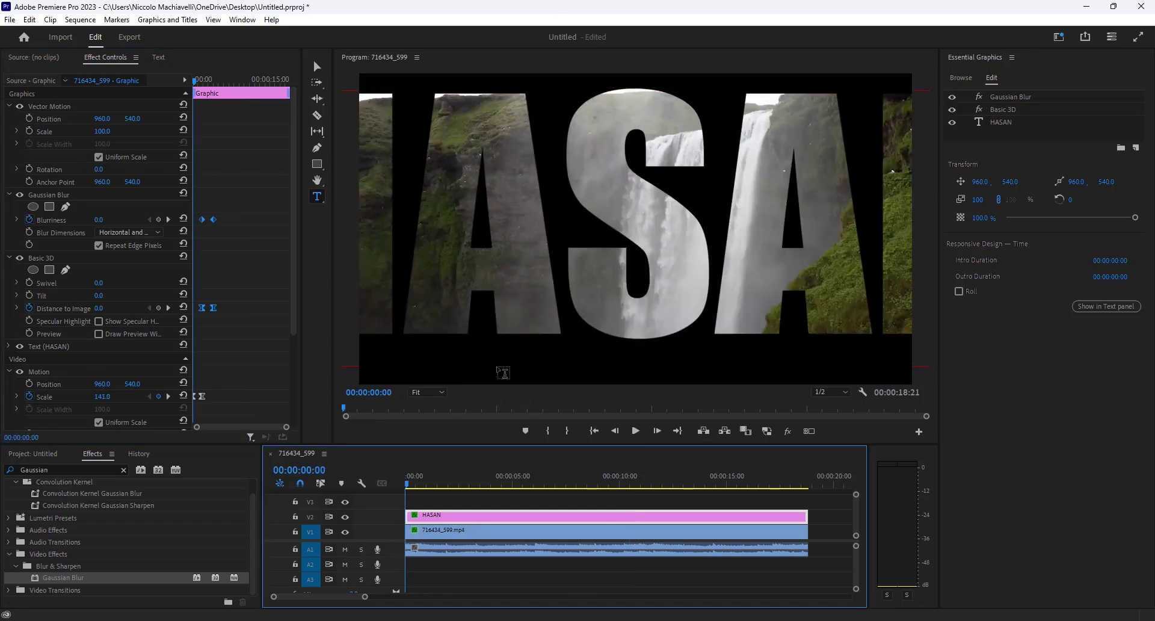
{"action": "key", "text": "grave"}
{"action": "key", "text": "space"}
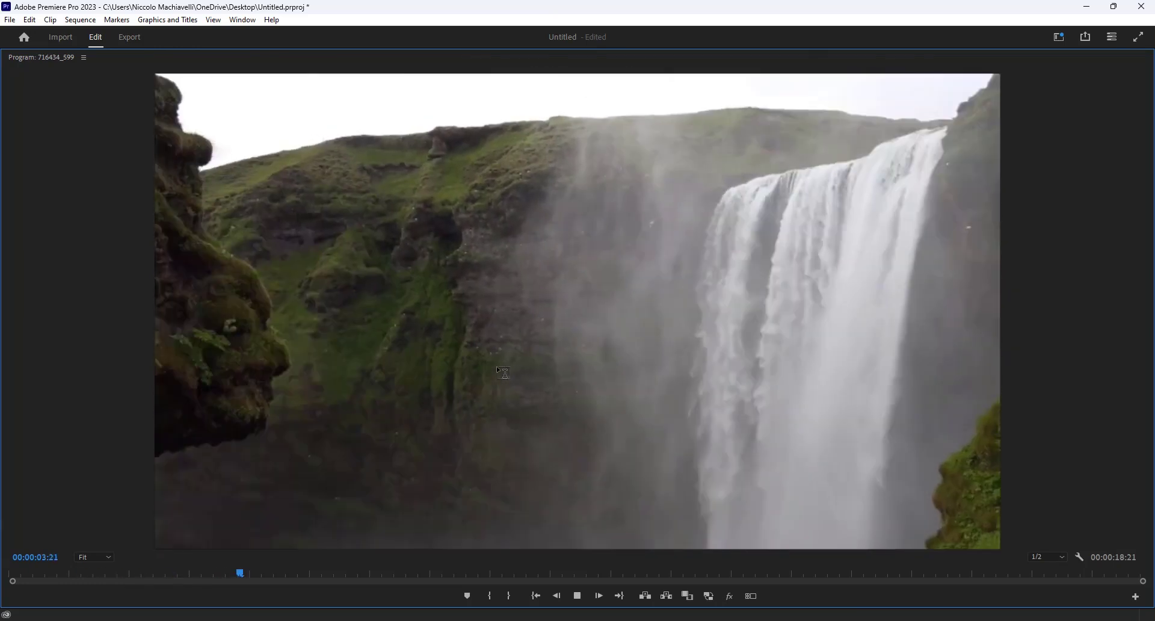
{"action": "key", "text": "space"}
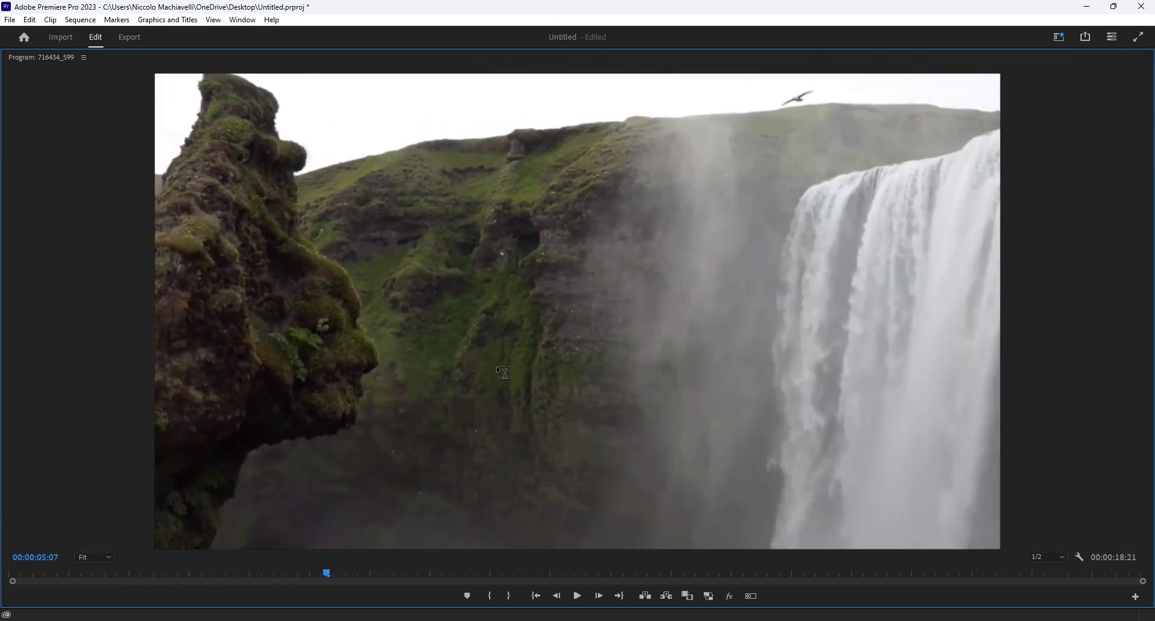
{"action": "key", "text": "grave"}
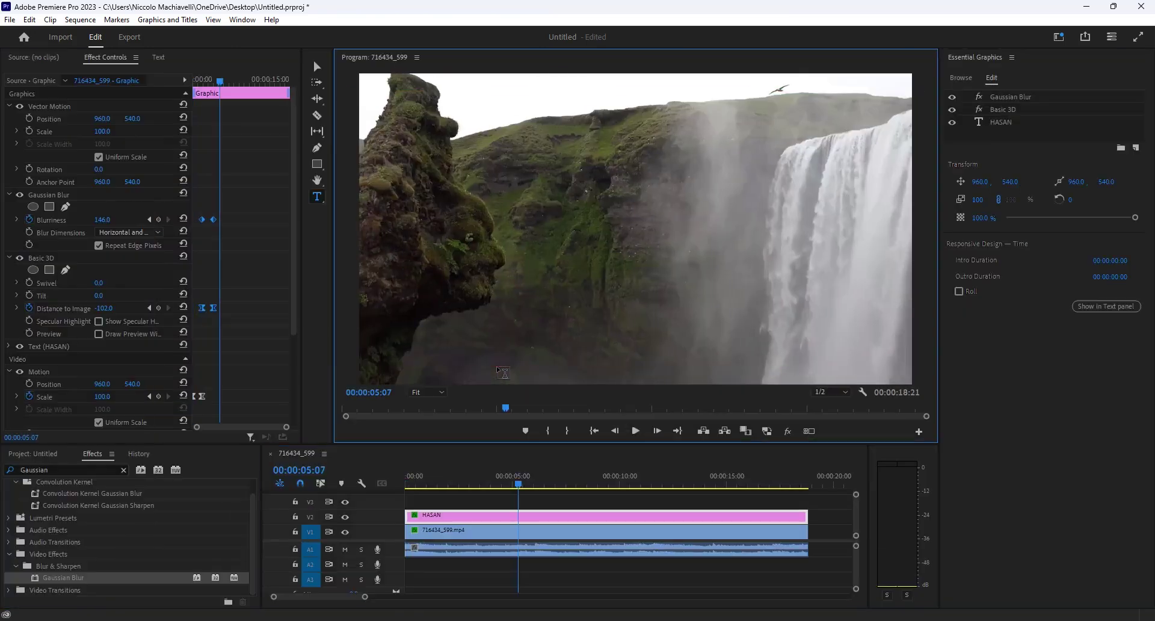